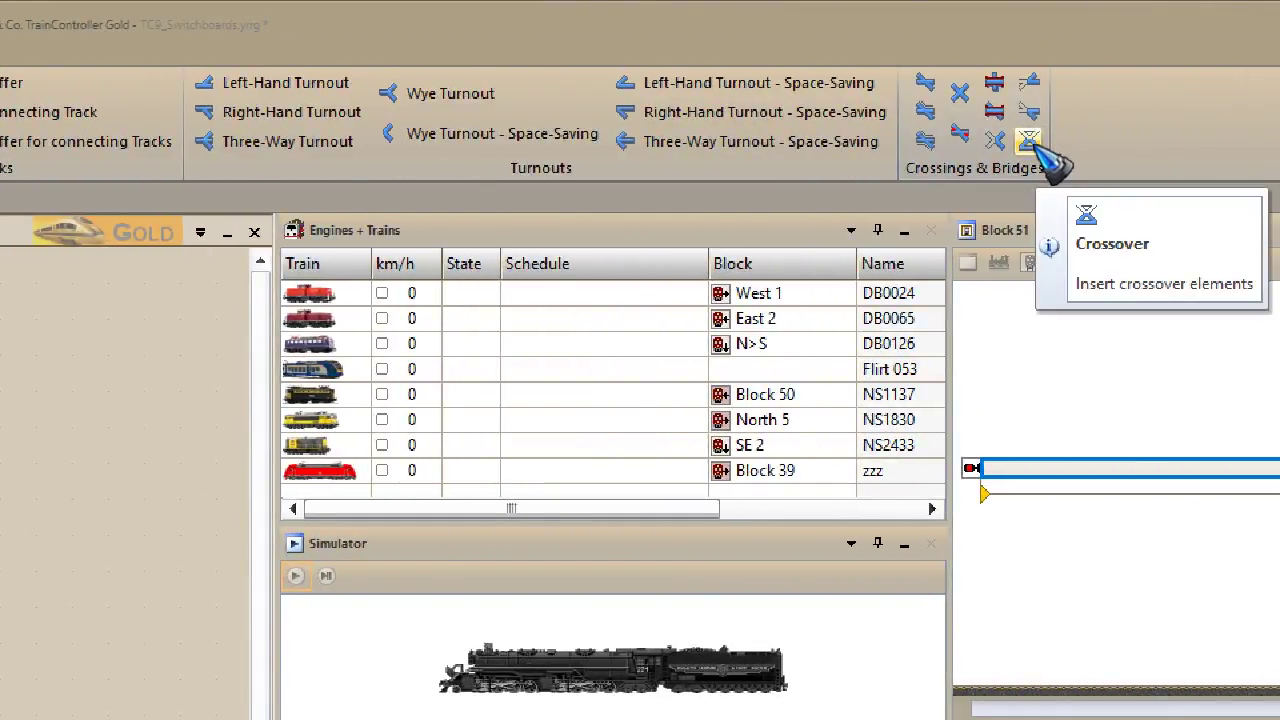
Step: Place a crossover element joining the Block 41 and Block 42 tracks
{"action": "left_click", "coordinate": [1030, 140]}
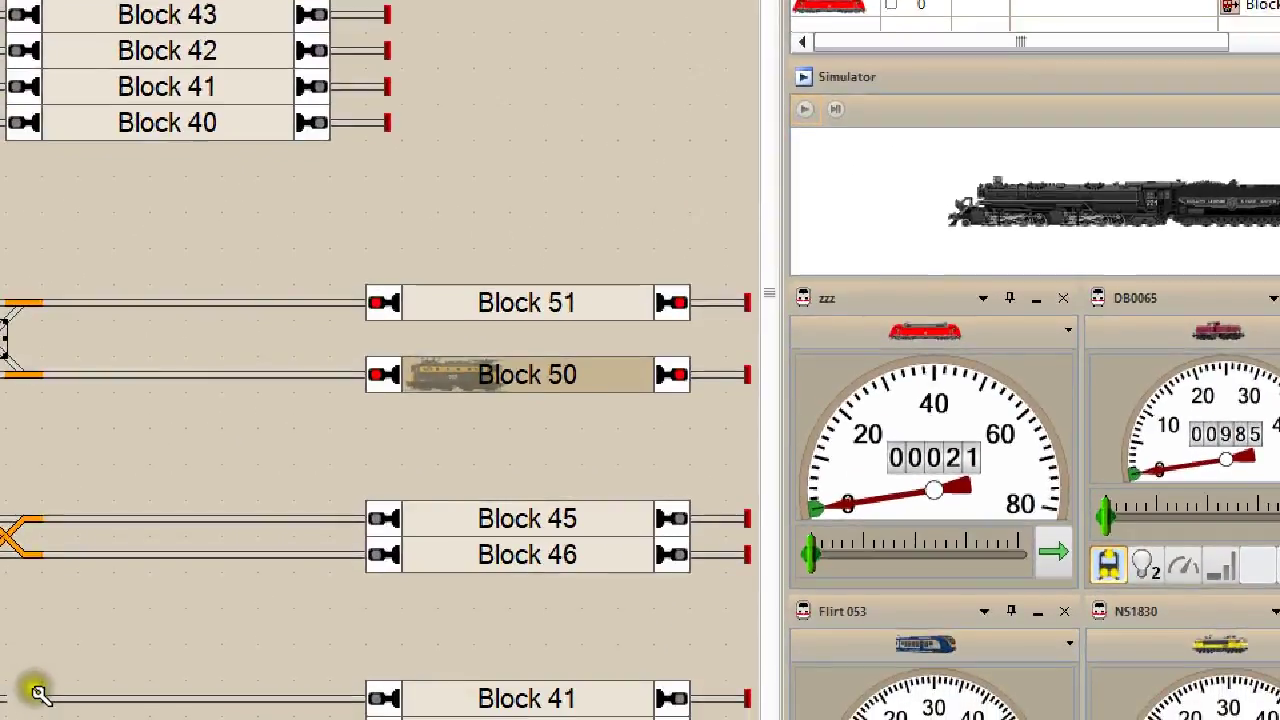
{"action": "left_click", "coordinate": [30, 684]}
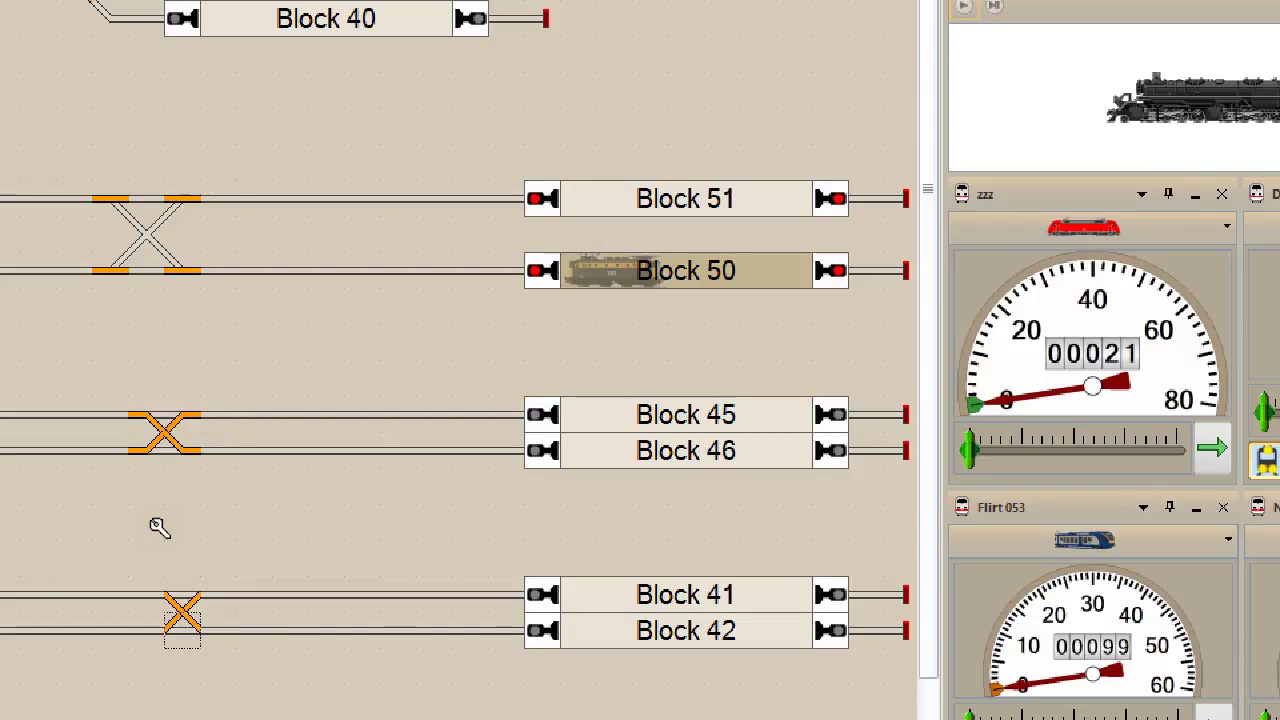
{"action": "left_click", "coordinate": [183, 596]}
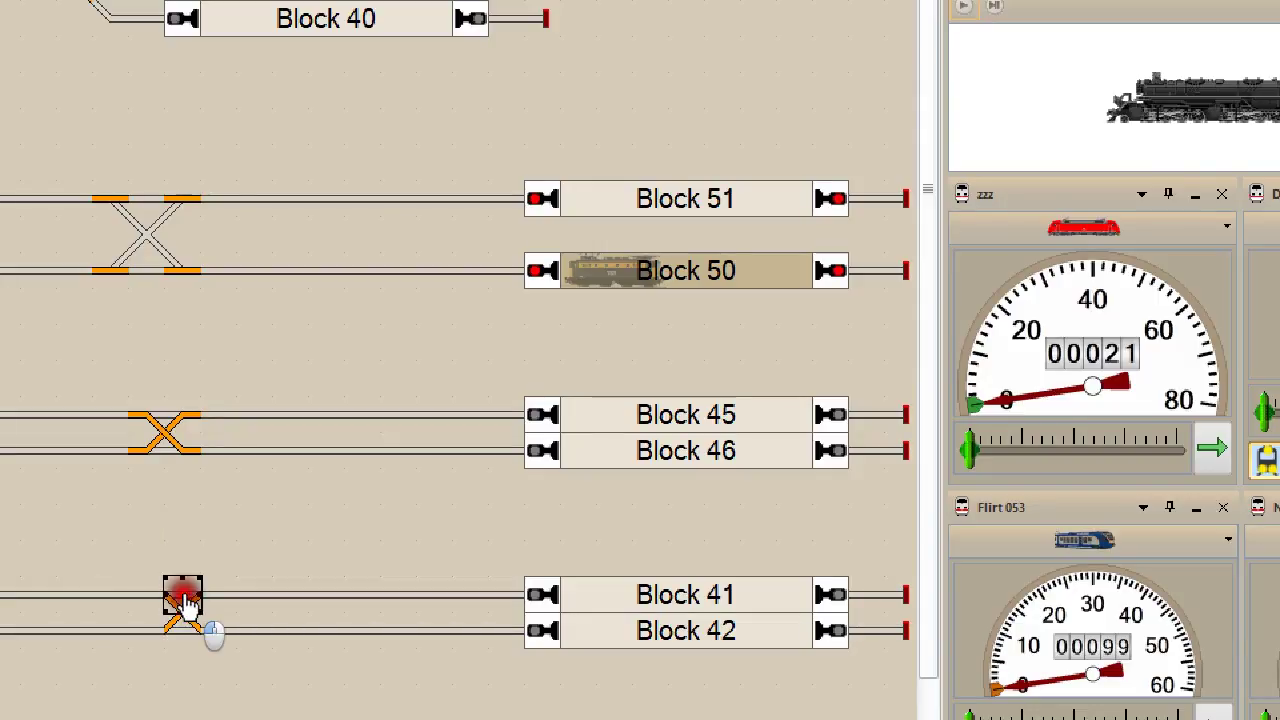
{"action": "double_click", "coordinate": [186, 604]}
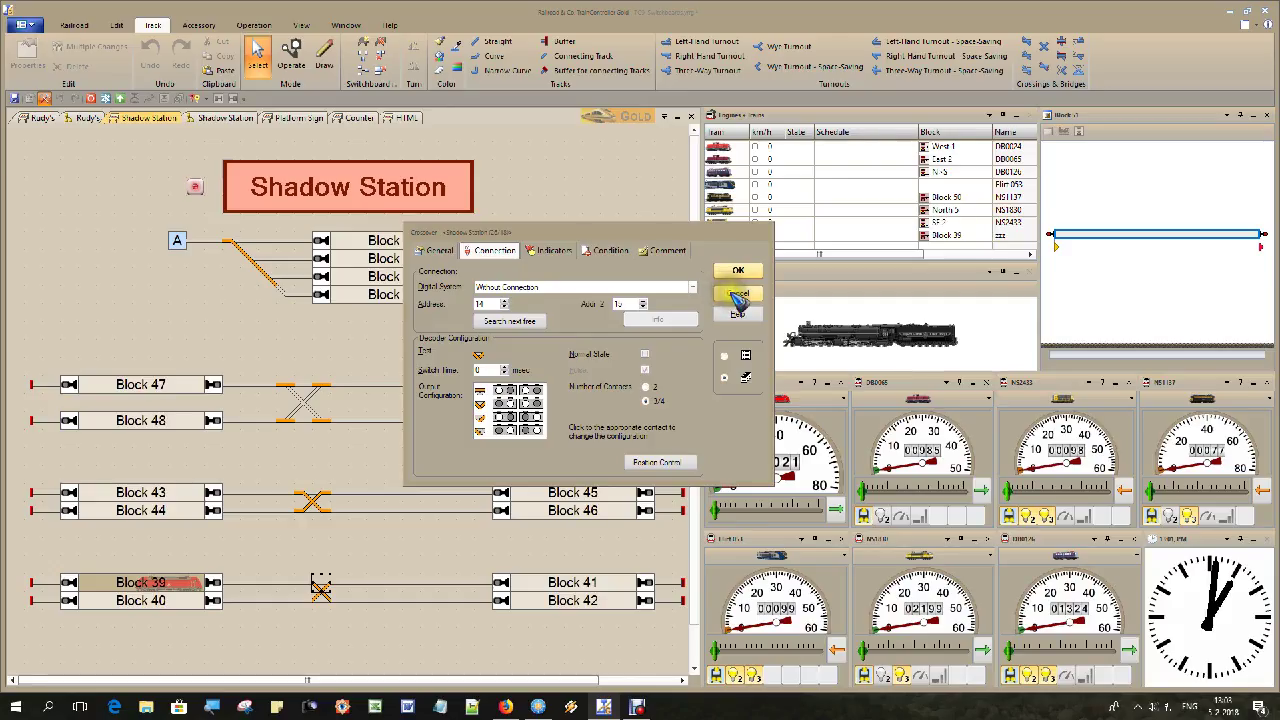
{"action": "left_click", "coordinate": [737, 296]}
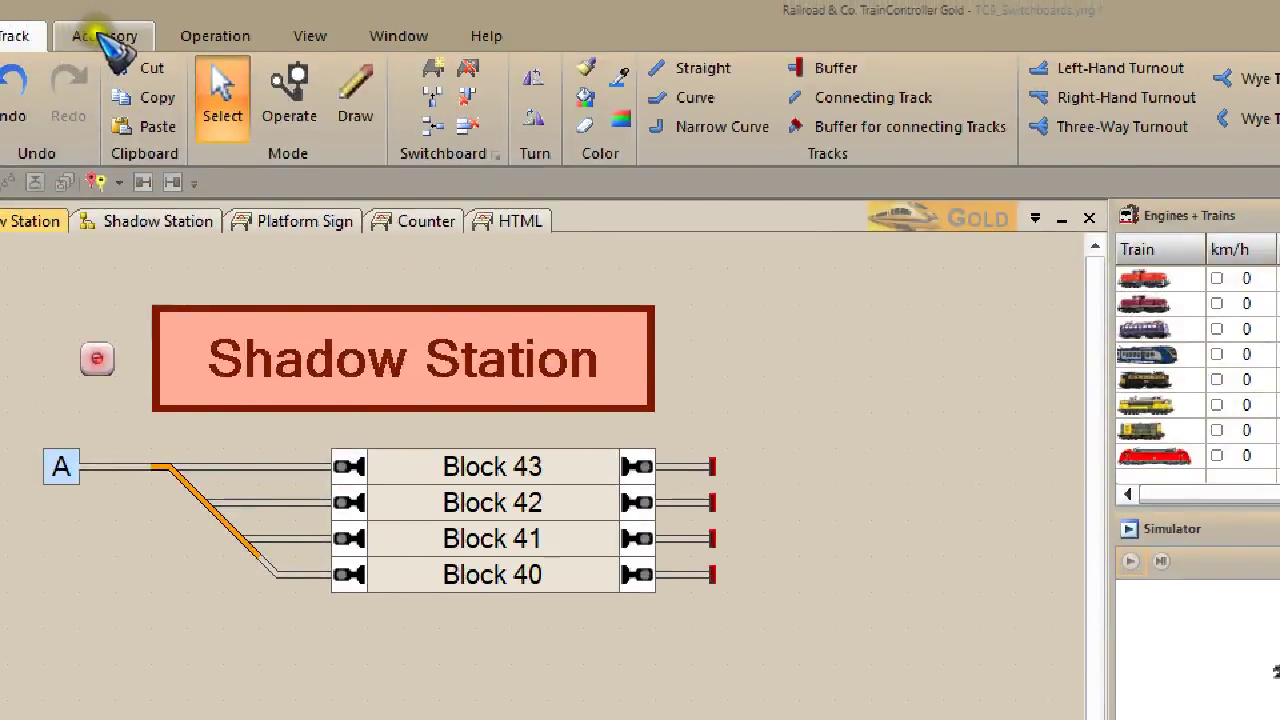
Step: Place gate accessories on the tracks entering Block 51 and Block 50
{"action": "left_click", "coordinate": [198, 24]}
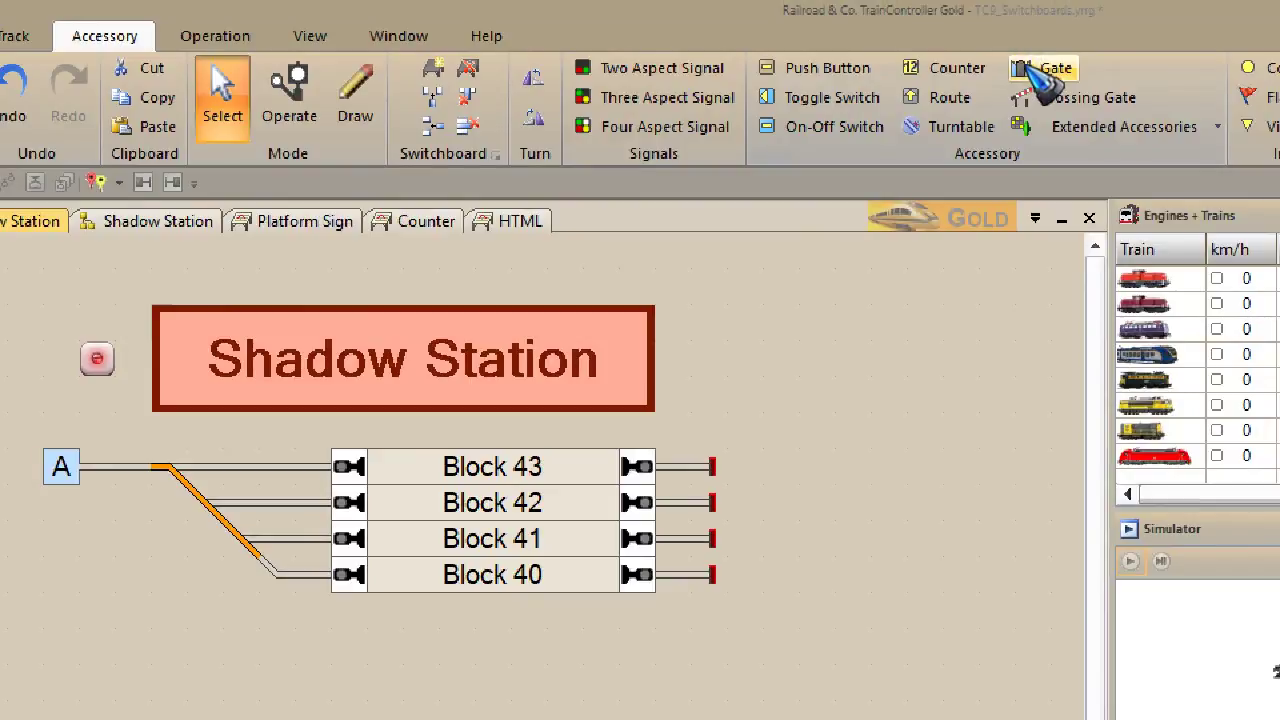
{"action": "left_click", "coordinate": [1030, 70]}
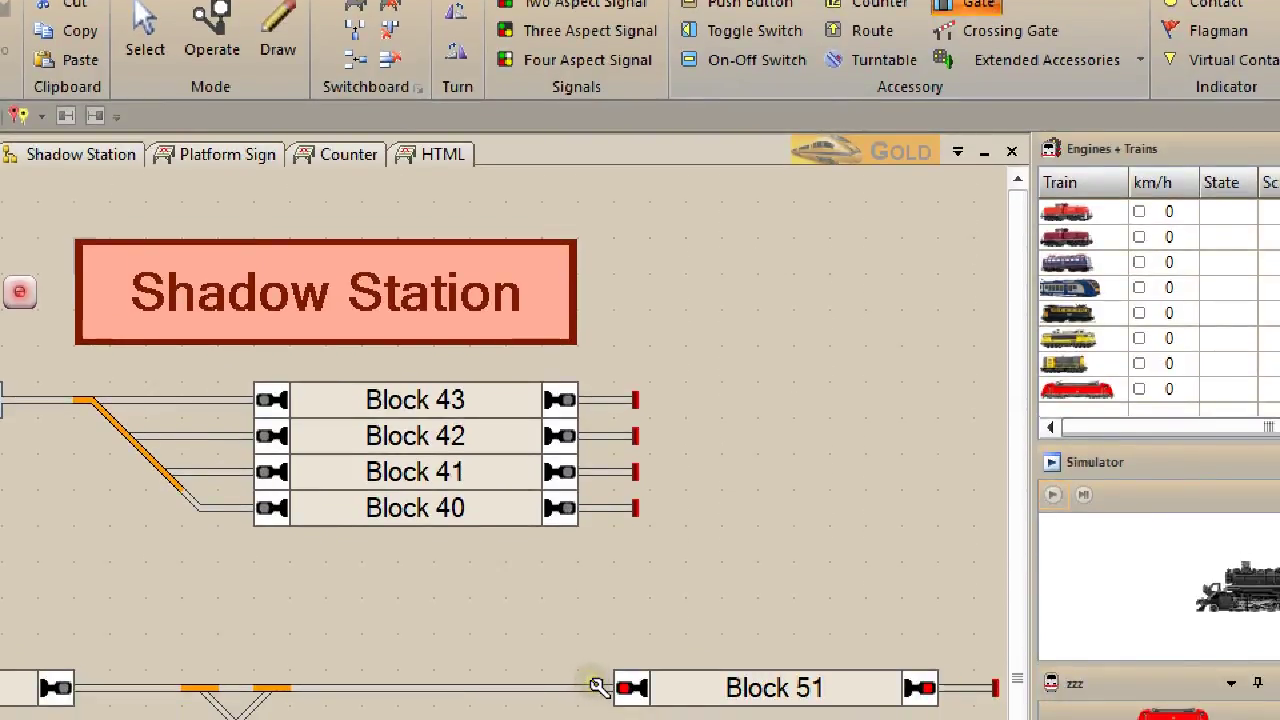
{"action": "left_click", "coordinate": [594, 688]}
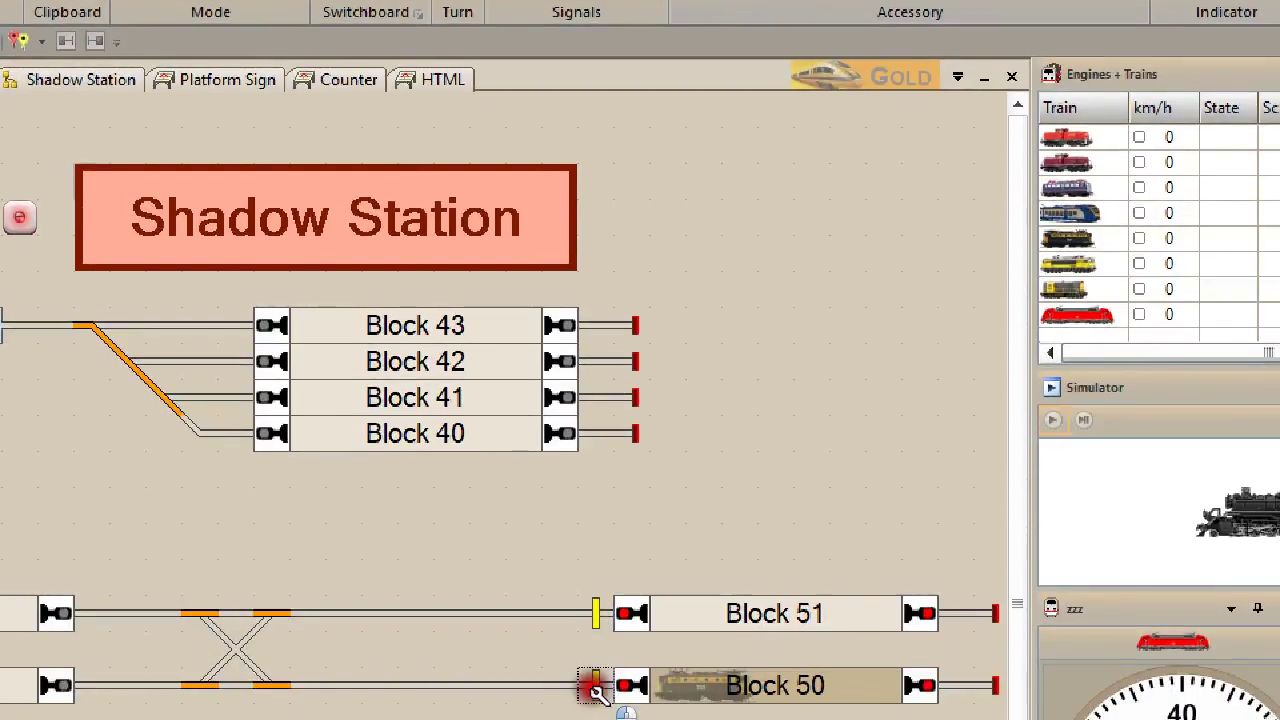
{"action": "left_click", "coordinate": [596, 688]}
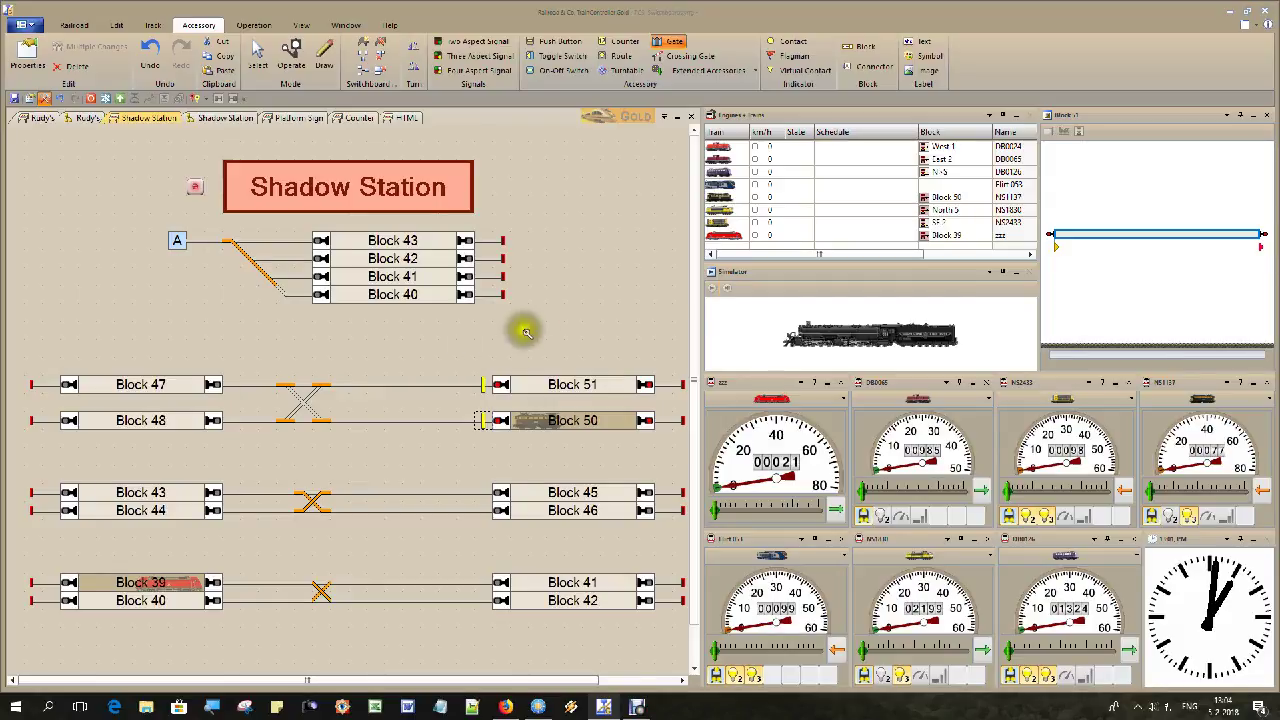
Step: Add a text box with black frame and light-grey fill, stretched over Blocks 51 and 50
{"action": "left_click", "coordinate": [912, 45]}
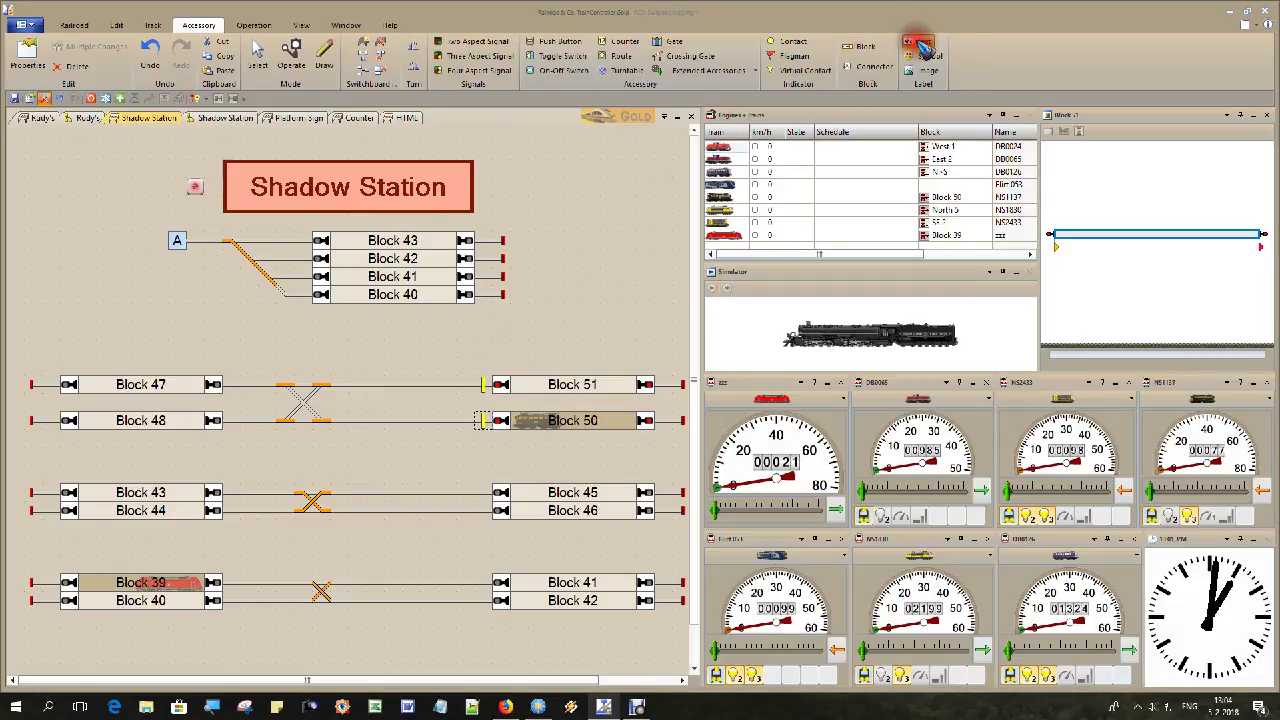
{"action": "left_click", "coordinate": [481, 366]}
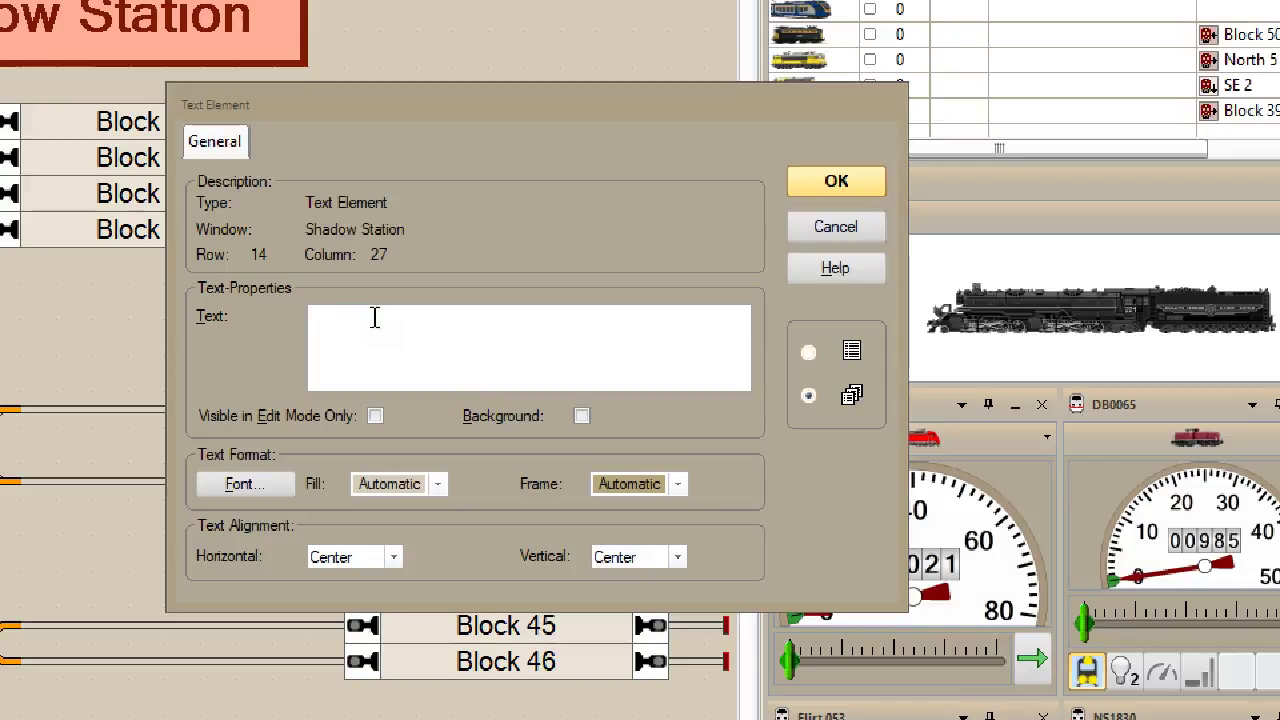
{"action": "left_click", "coordinate": [581, 415]}
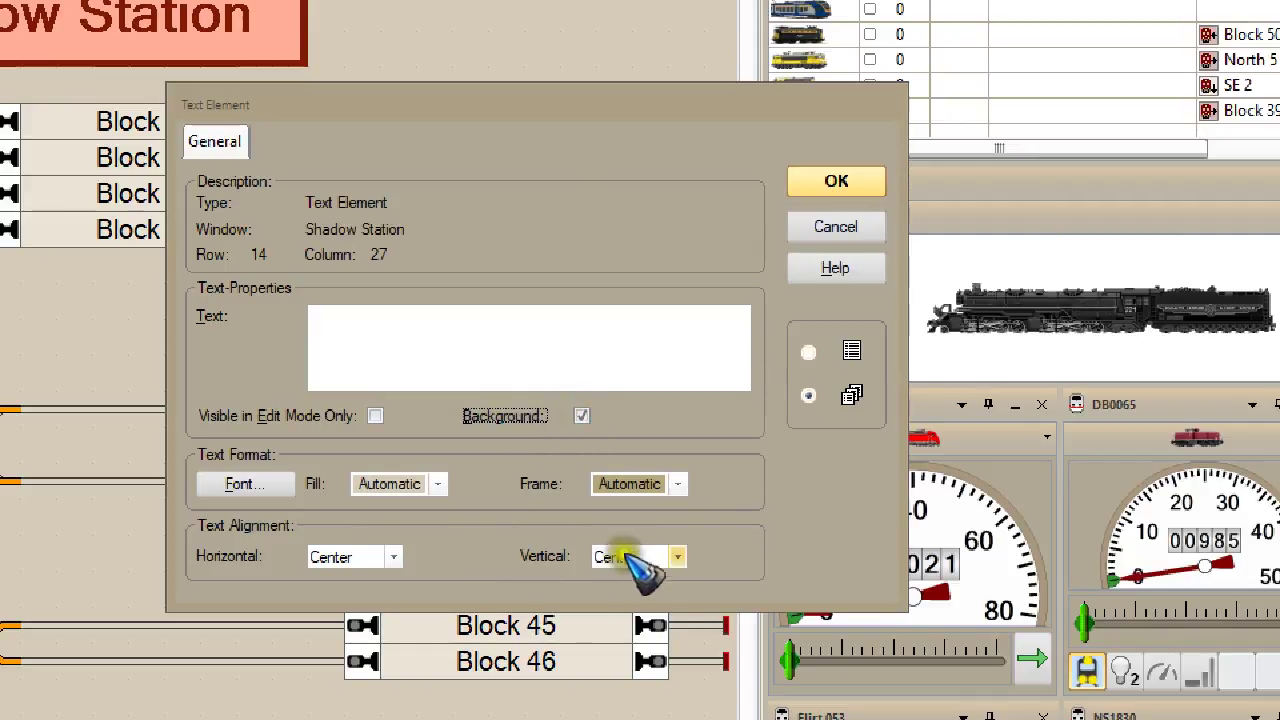
{"action": "left_click", "coordinate": [664, 484]}
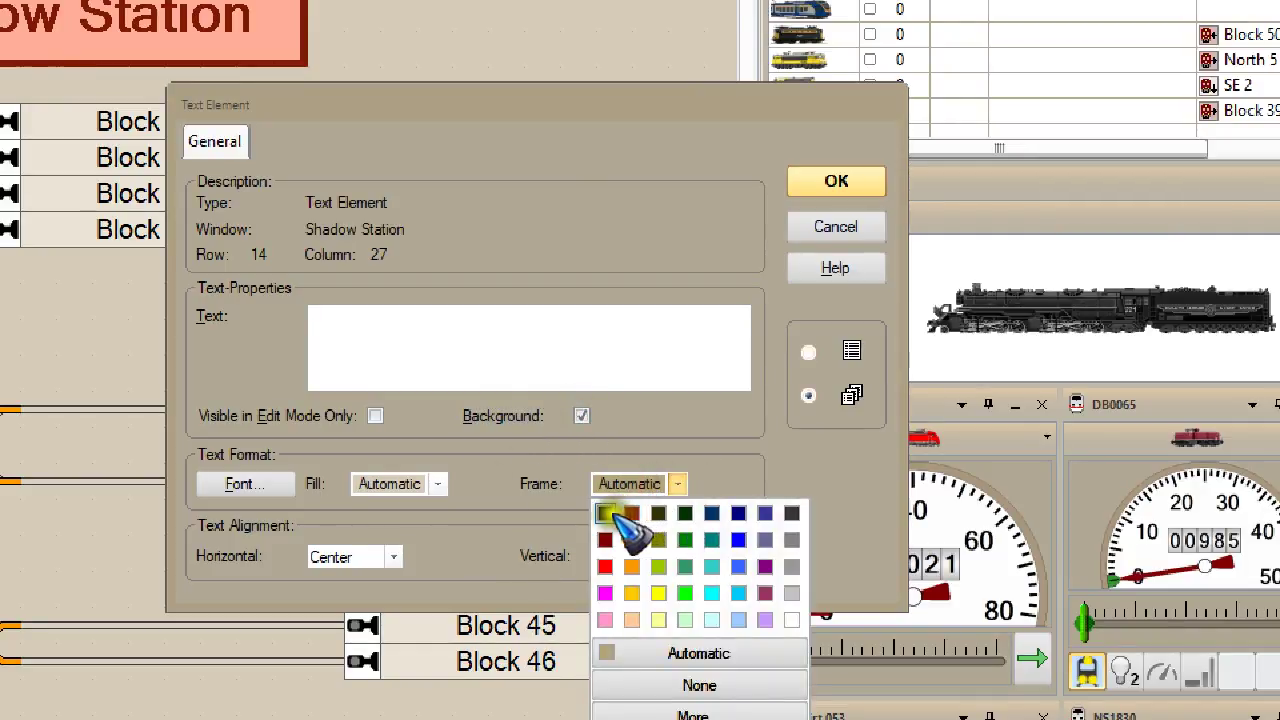
{"action": "left_click", "coordinate": [605, 513]}
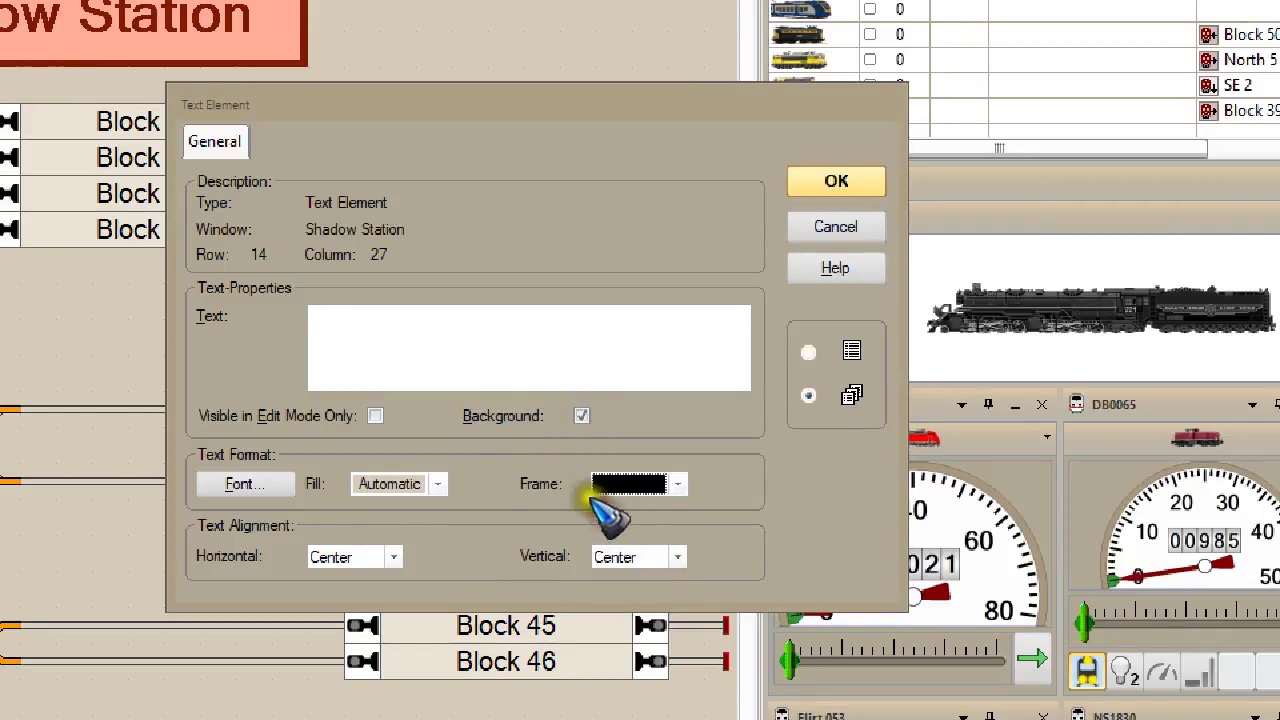
{"action": "left_click", "coordinate": [400, 484]}
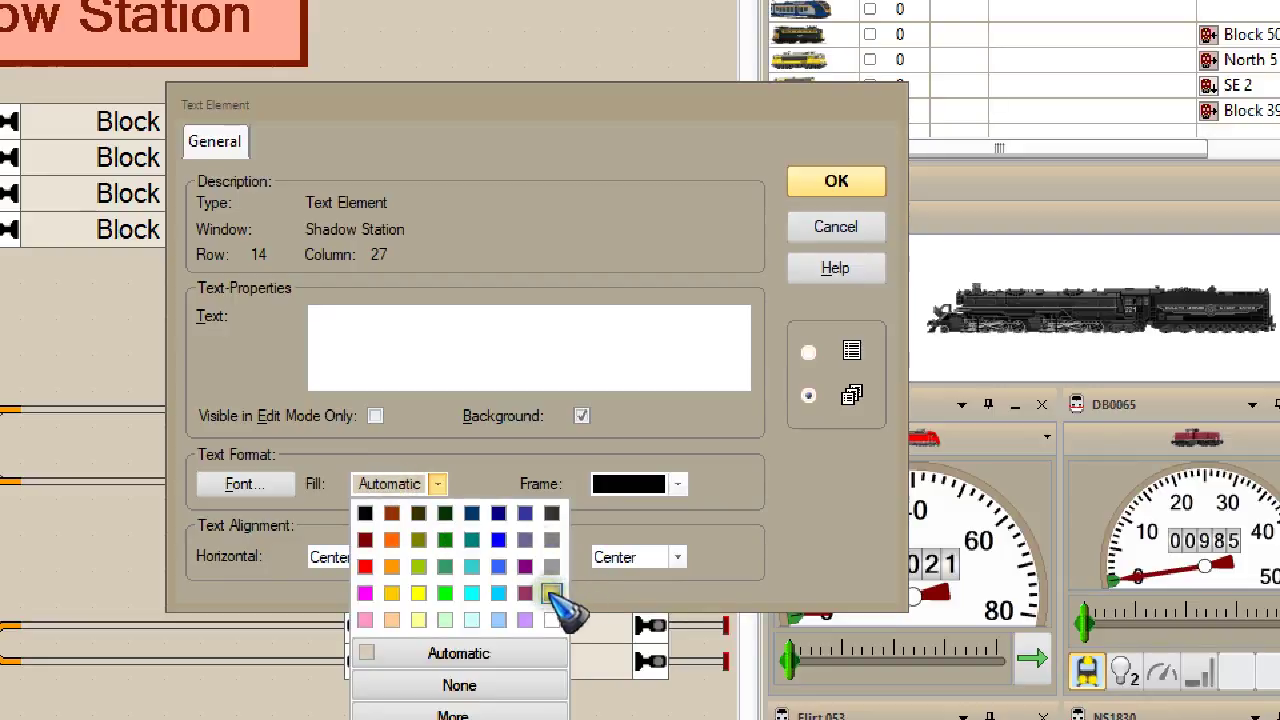
{"action": "left_click", "coordinate": [551, 593]}
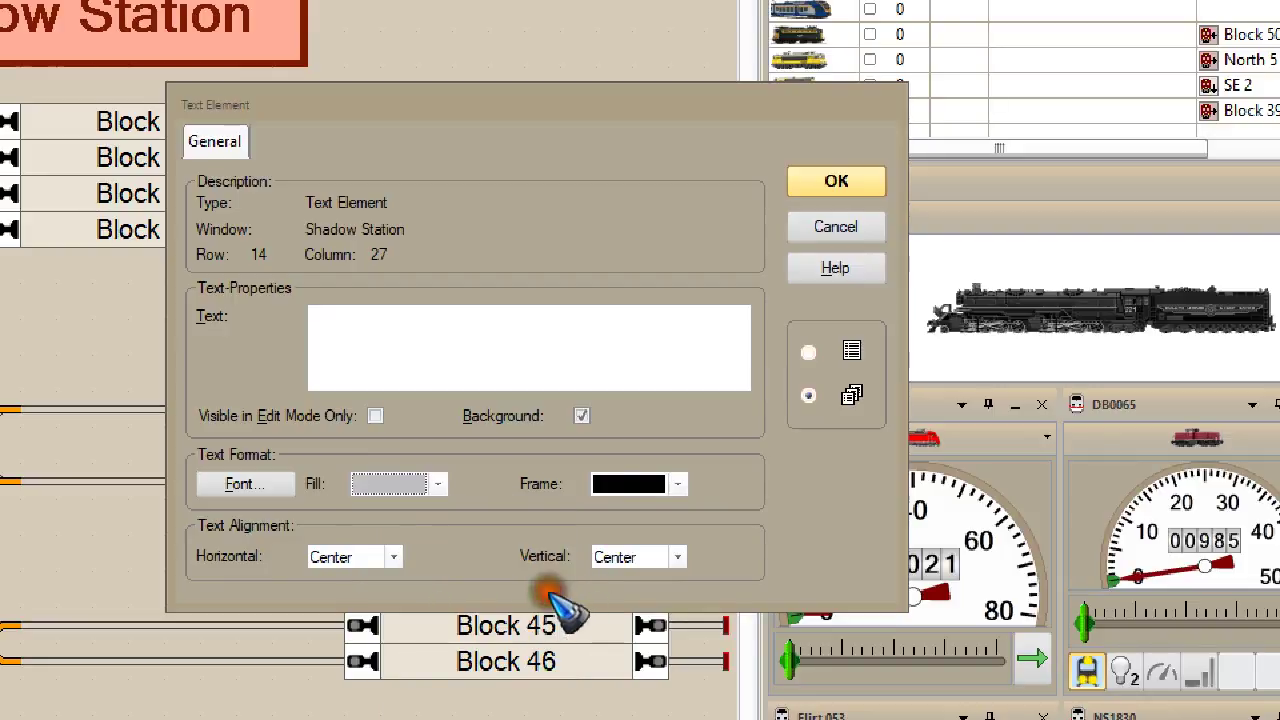
{"action": "left_click", "coordinate": [836, 182]}
{"action": "left_click", "coordinate": [836, 182]}
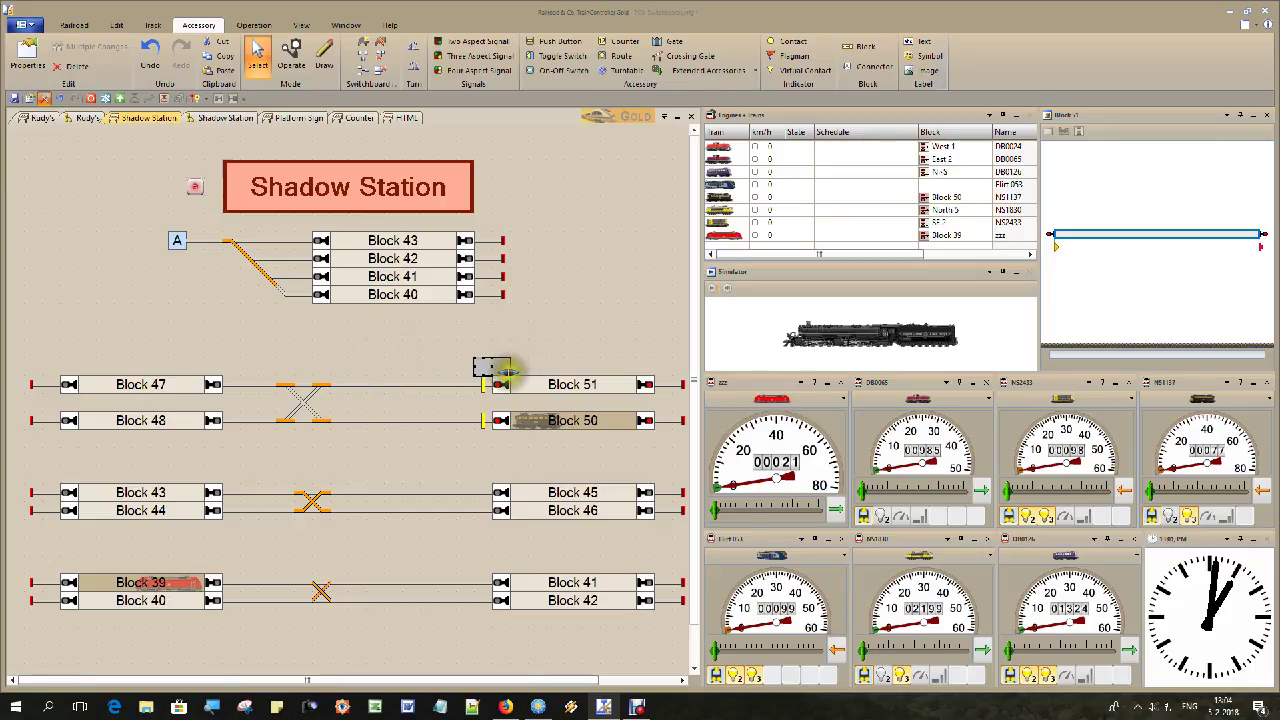
{"action": "mouse_move", "coordinate": [505, 372]}
{"action": "left_mouse_down"}
{"action": "mouse_move", "coordinate": [648, 437]}
{"action": "mouse_move", "coordinate": [683, 435]}
{"action": "left_mouse_up"}
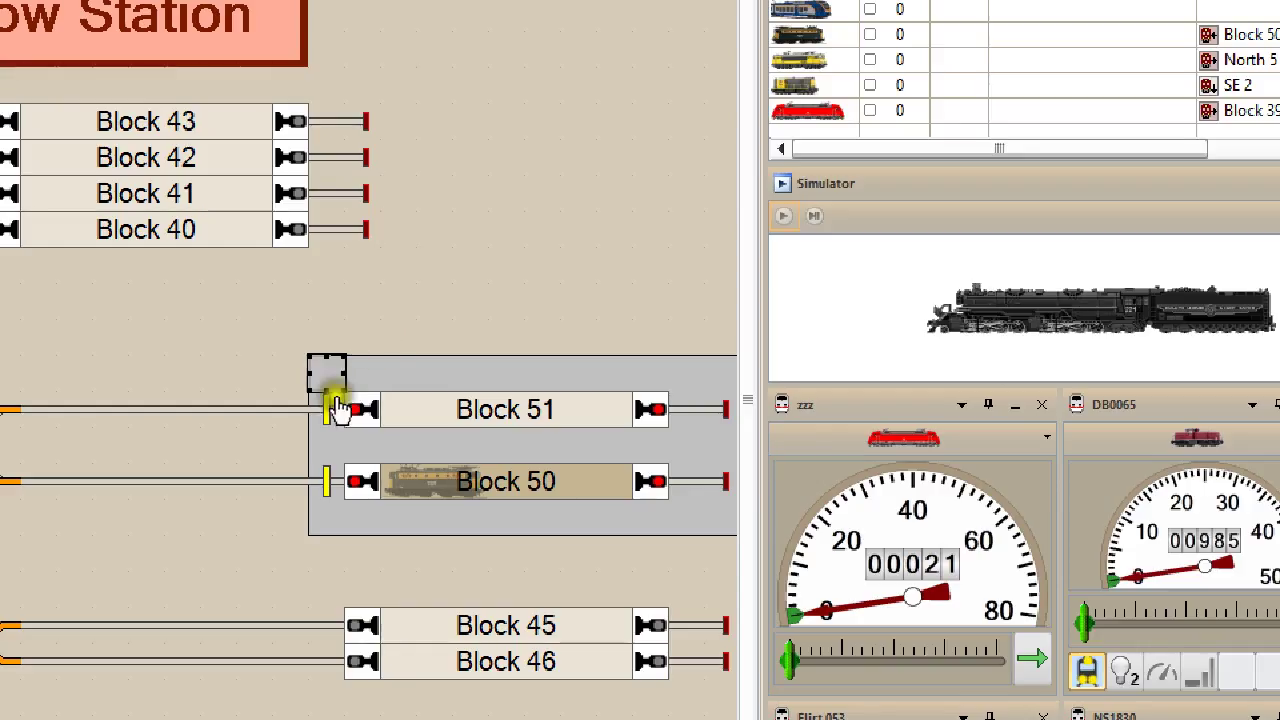
{"action": "left_click", "coordinate": [481, 384]}
{"action": "double_click", "coordinate": [321, 410]}
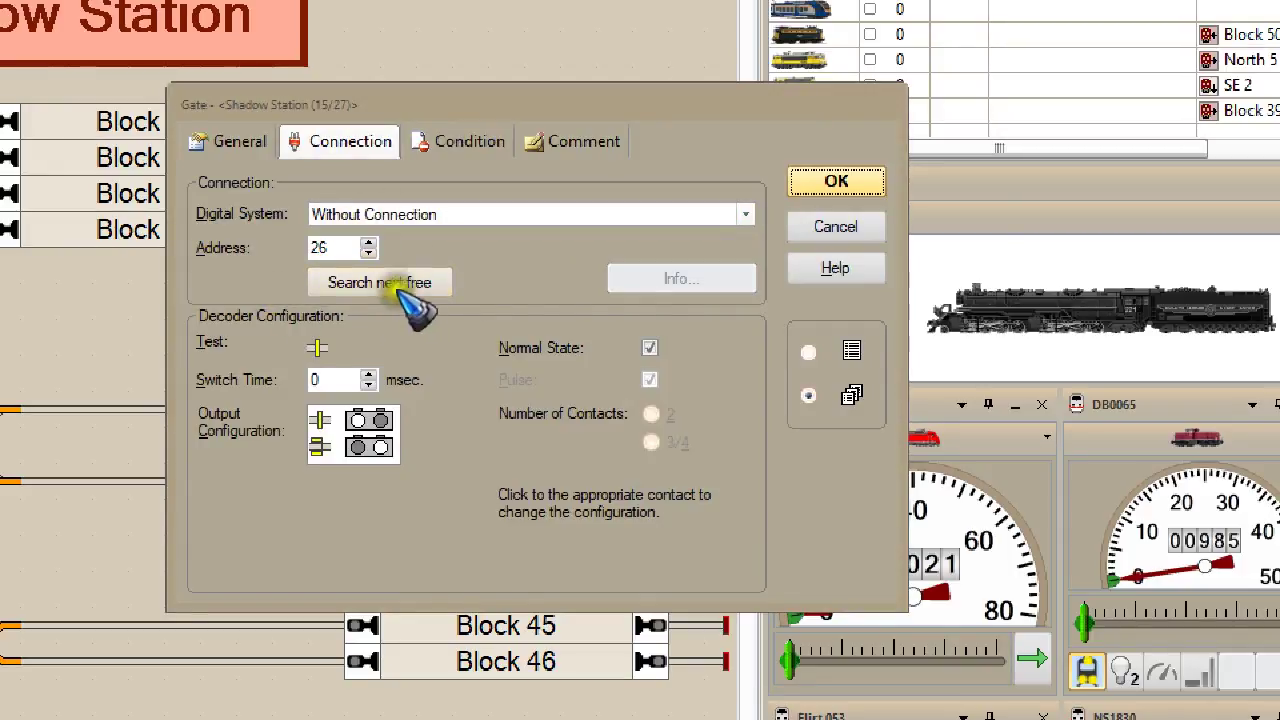
{"action": "left_click", "coordinate": [815, 226]}
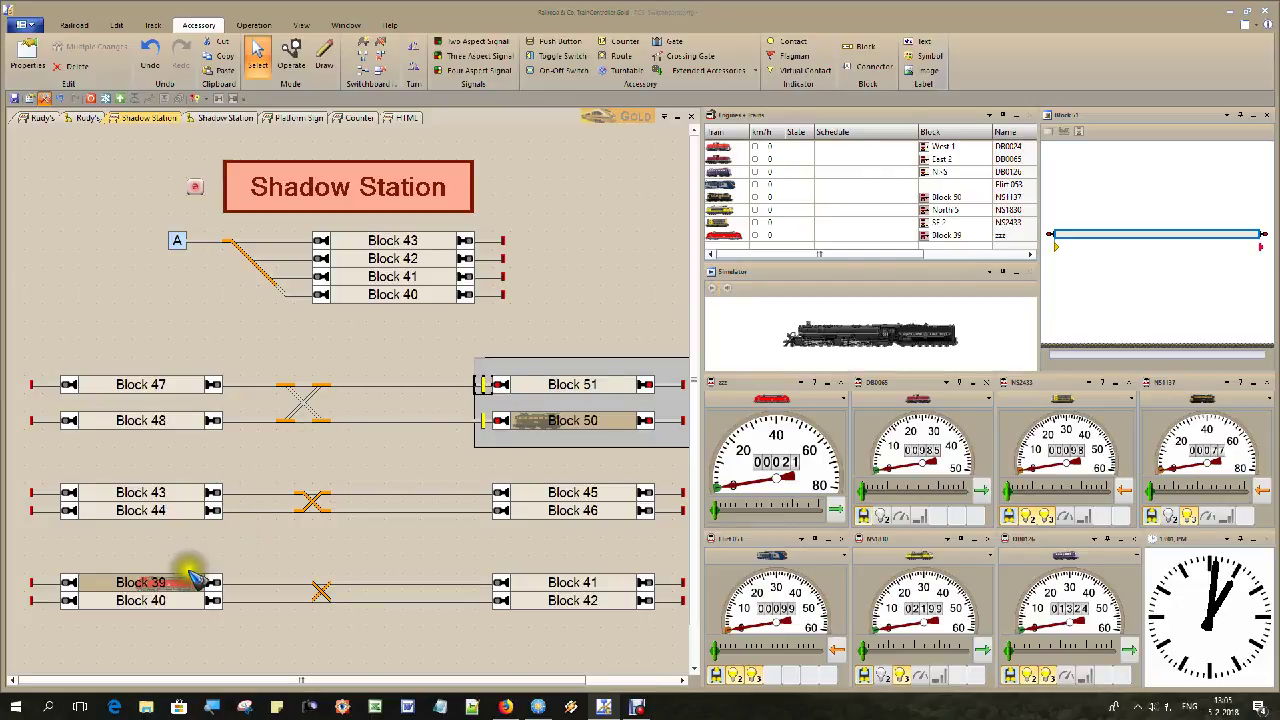
Step: Move the red train to Block 47, then send it by AutoTrain into Block 51
{"action": "left_click", "coordinate": [47, 98]}
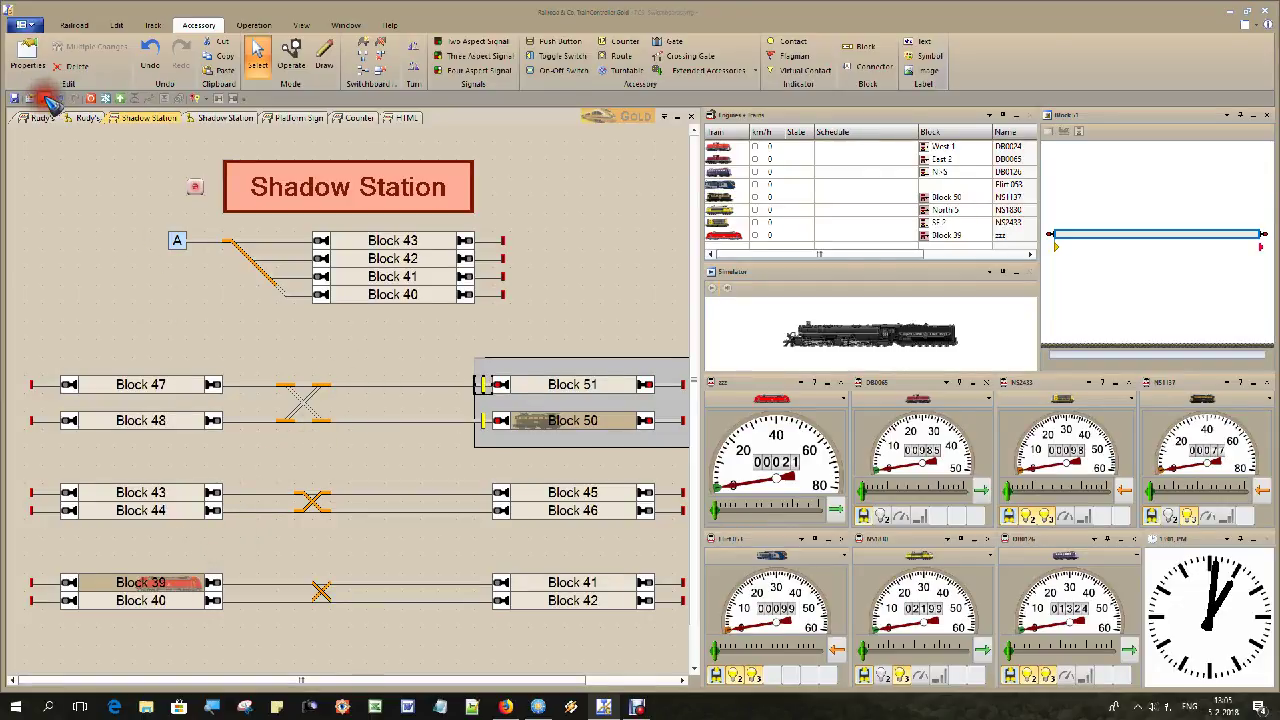
{"action": "left_click_drag", "start_coordinate": [190, 586], "coordinate": [186, 384]}
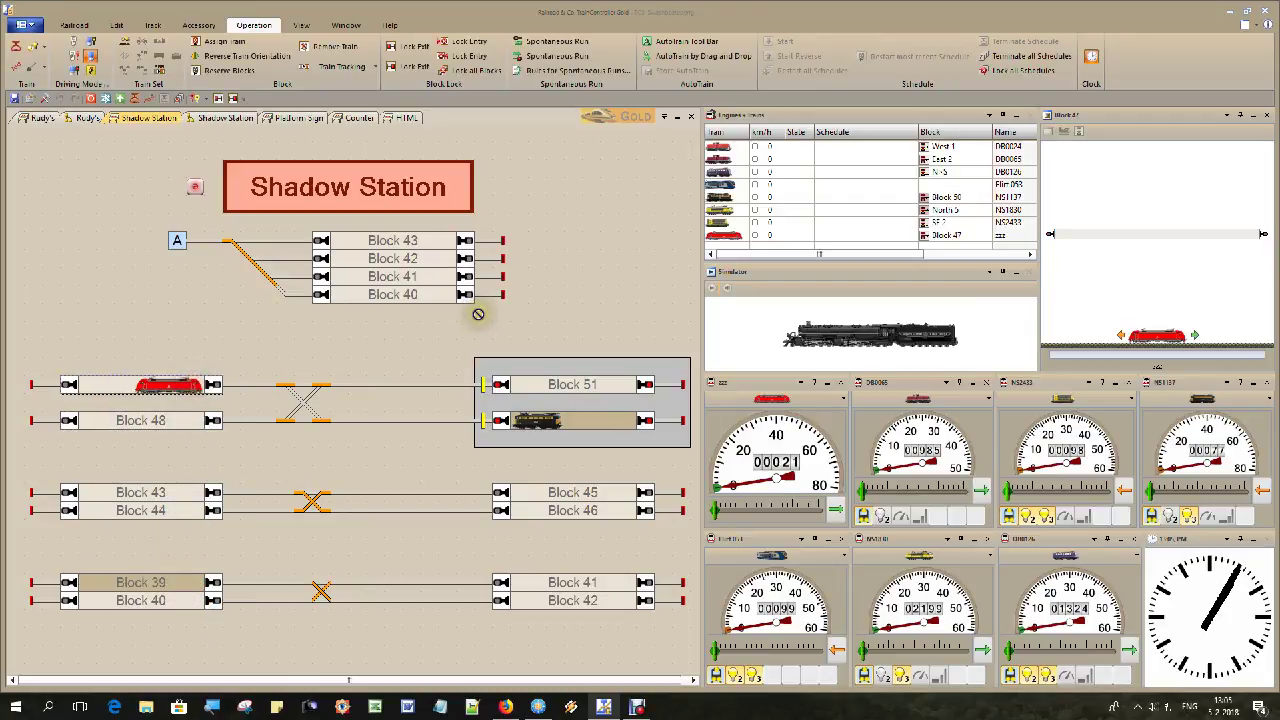
{"action": "left_click_drag", "start_coordinate": [478, 314], "coordinate": [718, 292]}
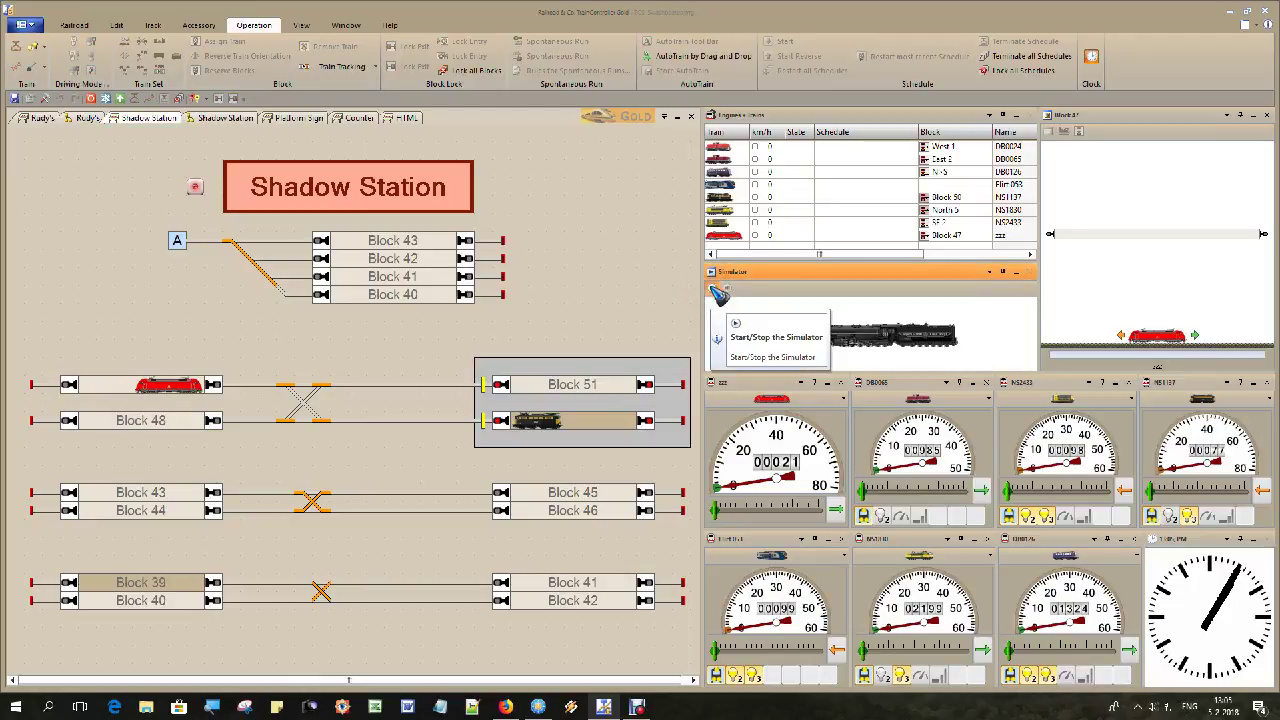
{"action": "left_click", "coordinate": [690, 56]}
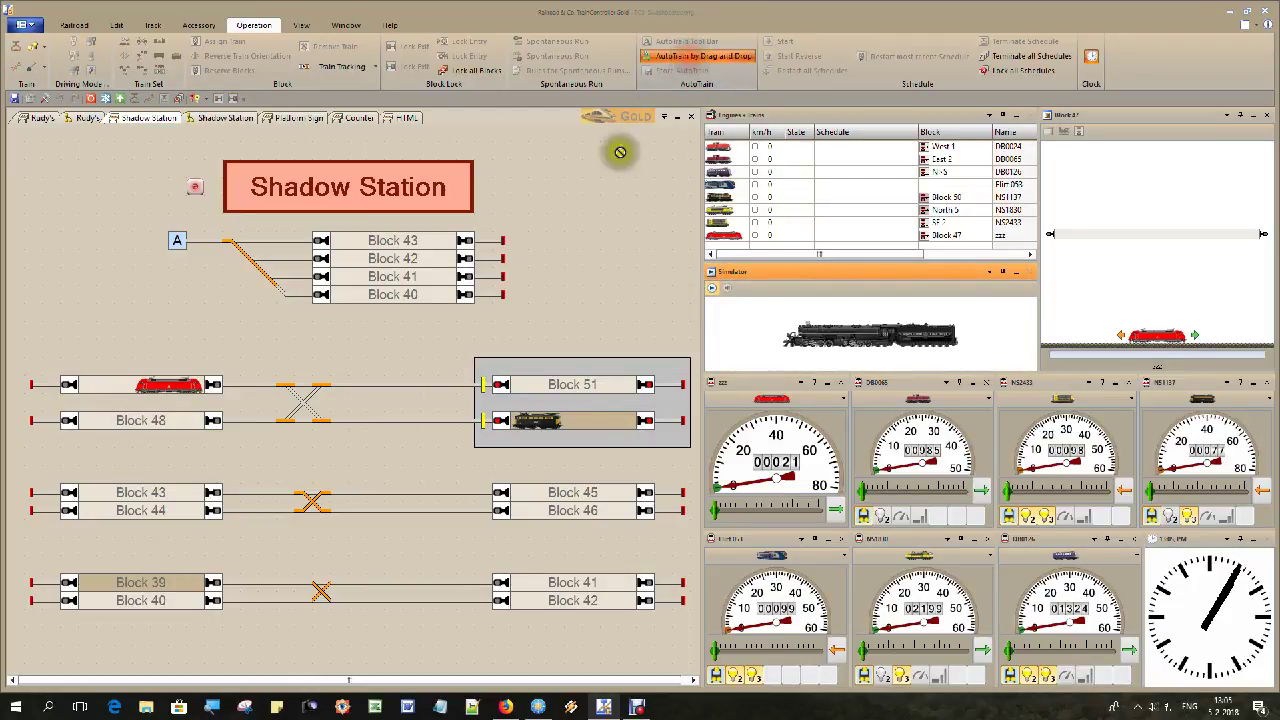
{"action": "mouse_move", "coordinate": [177, 383]}
{"action": "left_mouse_down"}
{"action": "mouse_move", "coordinate": [218, 395]}
{"action": "mouse_move", "coordinate": [610, 398]}
{"action": "left_mouse_up"}
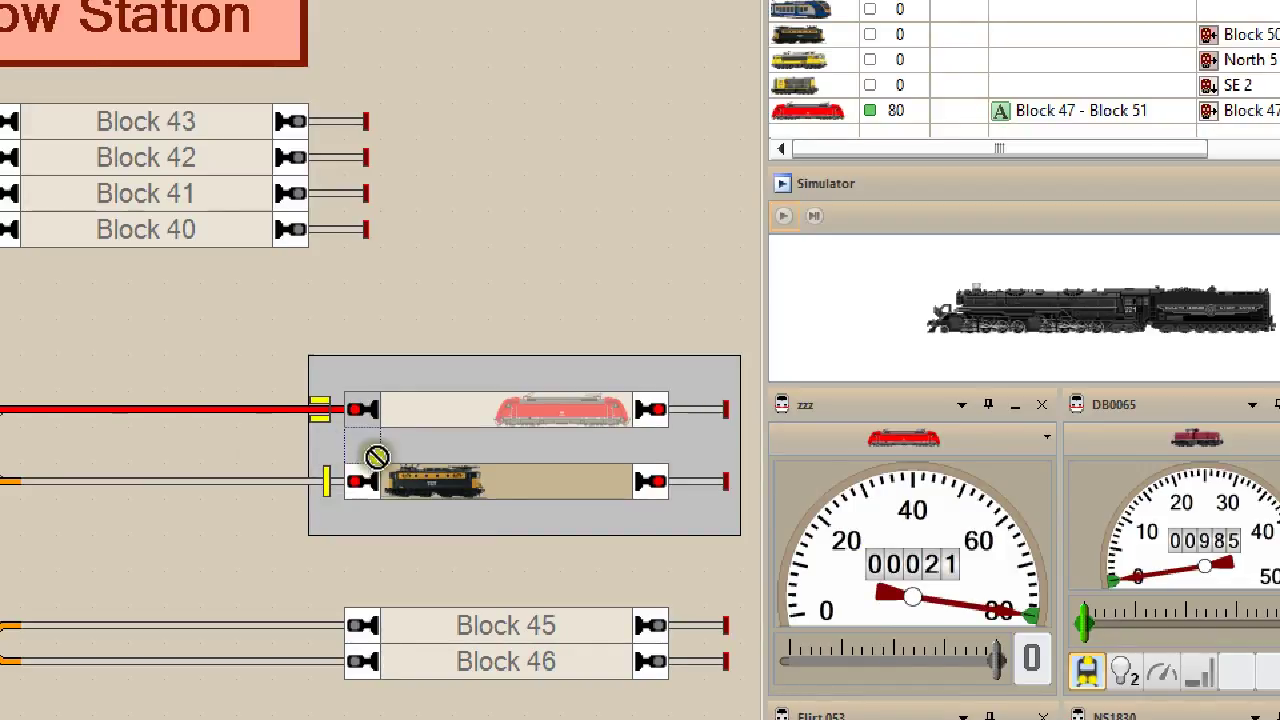
{"action": "mouse_move", "coordinate": [326, 449]}
{"action": "left_mouse_down"}
{"action": "mouse_move", "coordinate": [575, 415]}
{"action": "mouse_move", "coordinate": [321, 393]}
{"action": "mouse_move", "coordinate": [777, 398]}
{"action": "mouse_move", "coordinate": [512, 380]}
{"action": "left_mouse_up"}
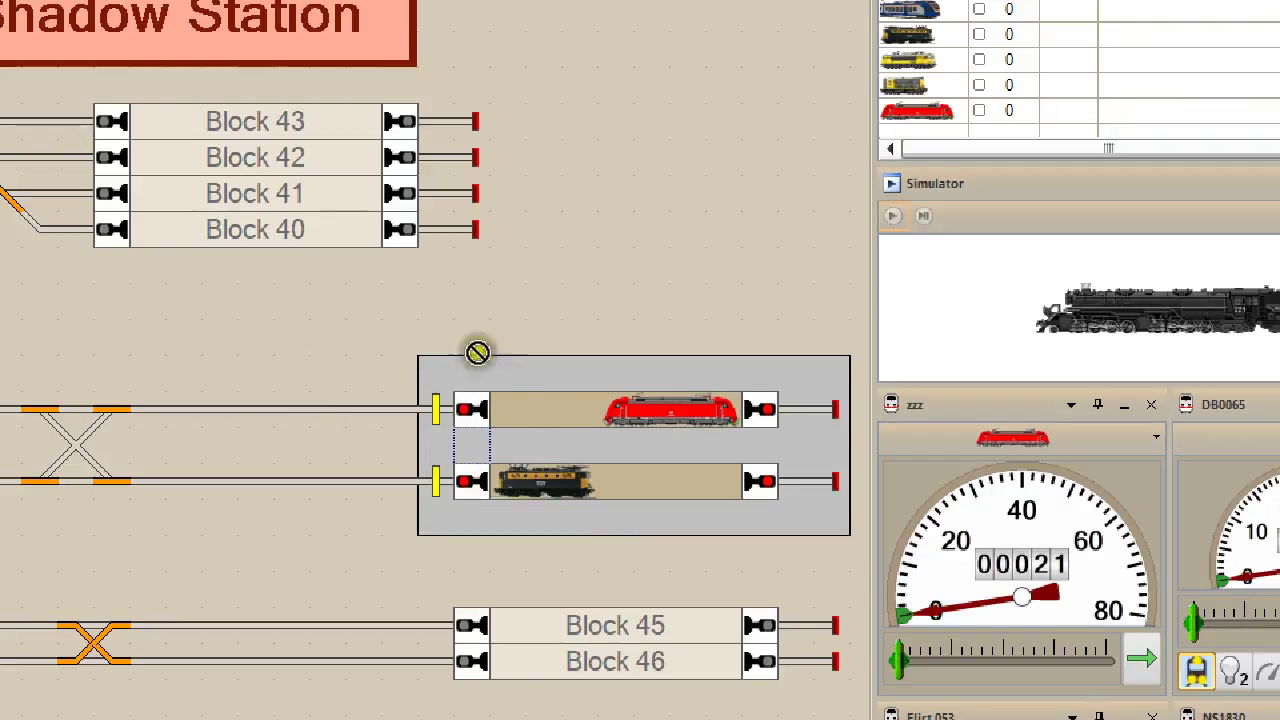
{"action": "mouse_move", "coordinate": [354, 349]}
{"action": "left_mouse_down"}
{"action": "mouse_move", "coordinate": [455, 415]}
{"action": "mouse_move", "coordinate": [520, 385]}
{"action": "mouse_move", "coordinate": [668, 406]}
{"action": "left_mouse_up"}
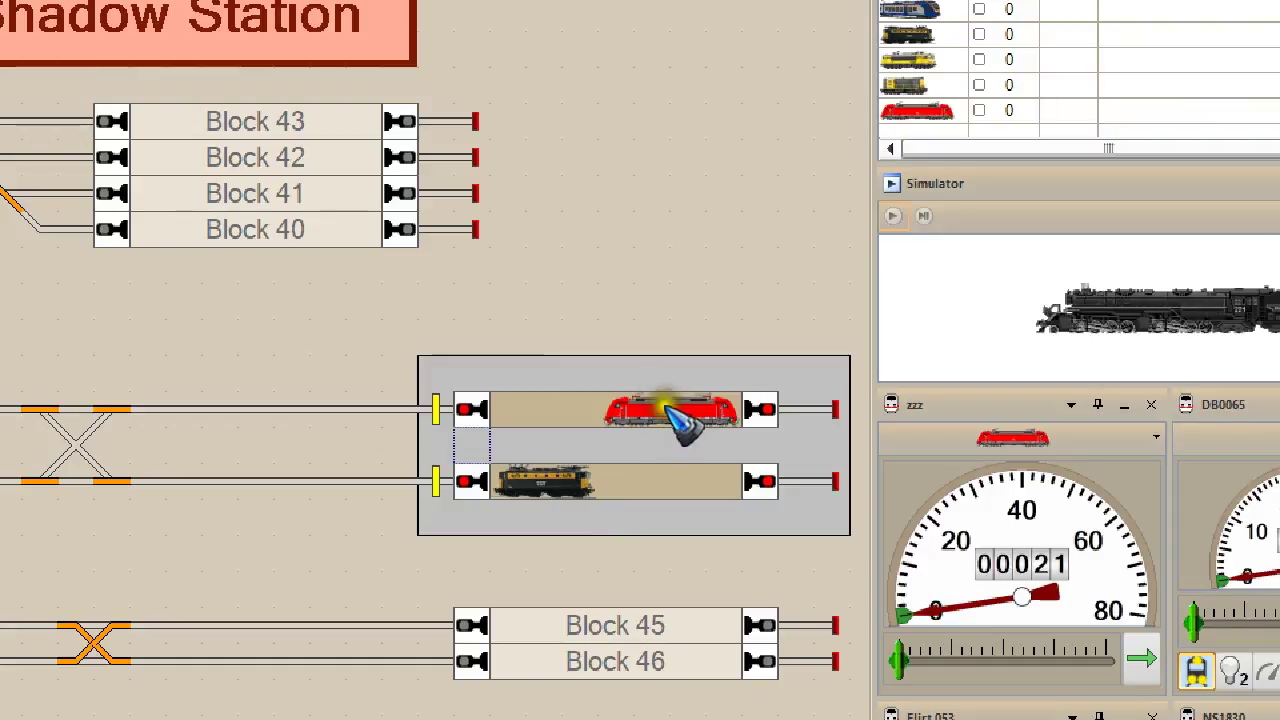
{"action": "mouse_move", "coordinate": [666, 408]}
{"action": "left_mouse_down"}
{"action": "mouse_move", "coordinate": [298, 372]}
{"action": "mouse_move", "coordinate": [458, 418]}
{"action": "mouse_move", "coordinate": [476, 373]}
{"action": "left_mouse_up"}
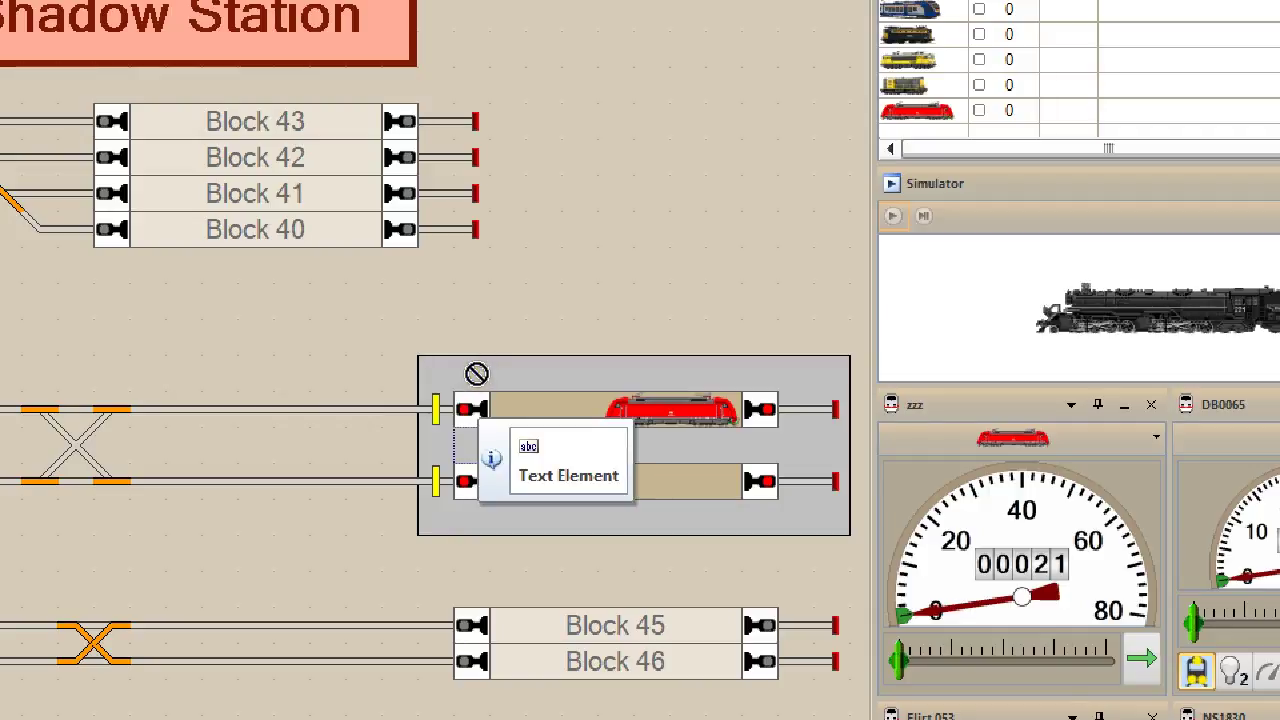
{"action": "left_click_drag", "start_coordinate": [476, 373], "coordinate": [514, 398]}
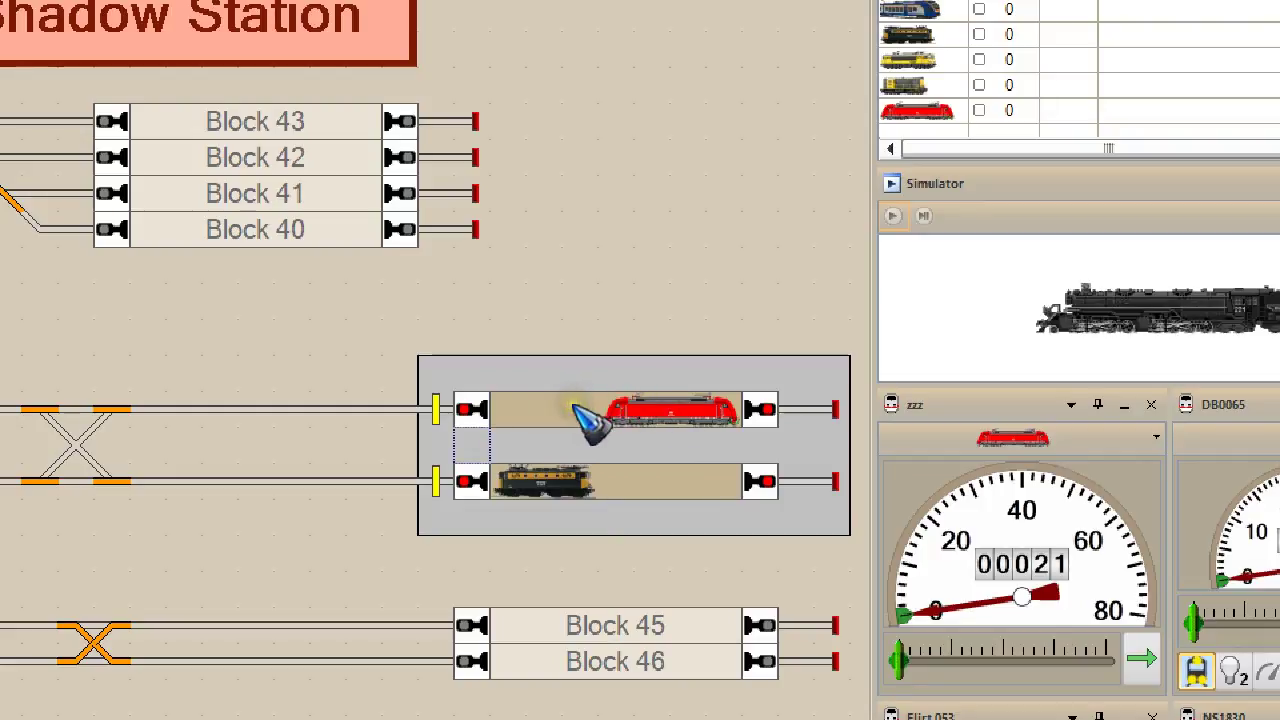
{"action": "left_click", "coordinate": [538, 412]}
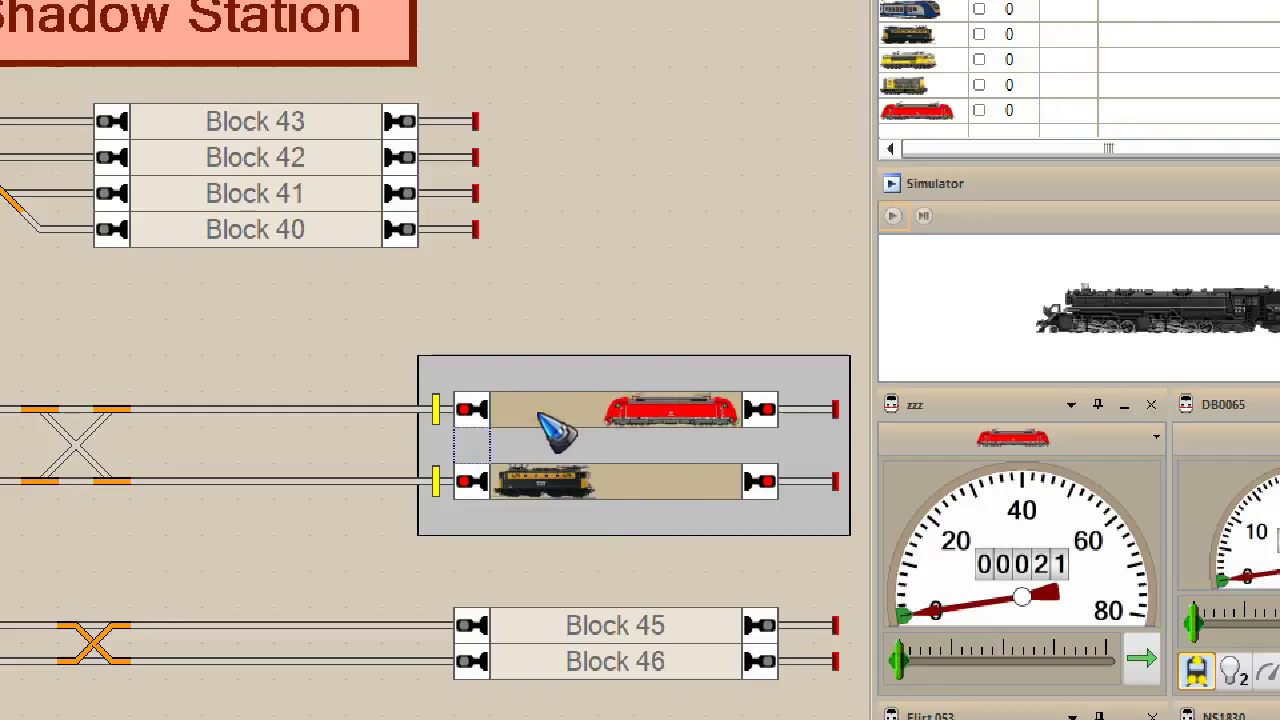
{"action": "left_click", "coordinate": [597, 406]}
{"action": "left_click", "coordinate": [578, 408]}
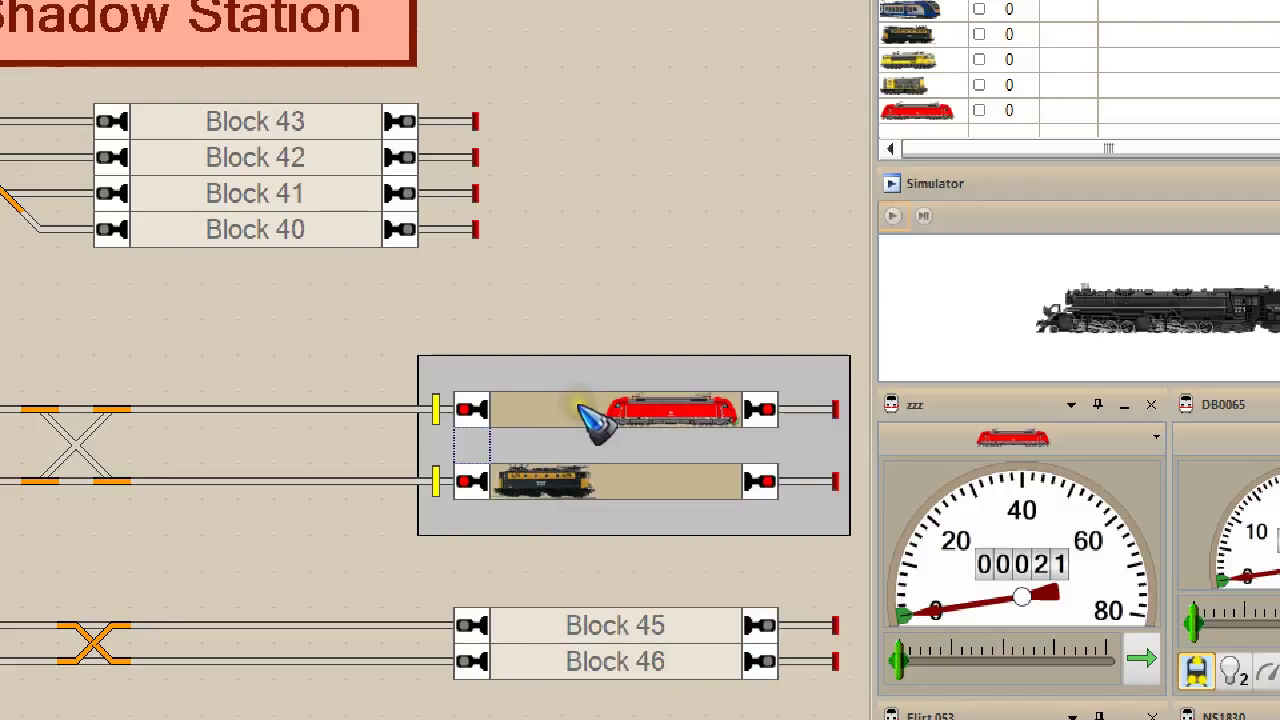
{"action": "left_click", "coordinate": [589, 406]}
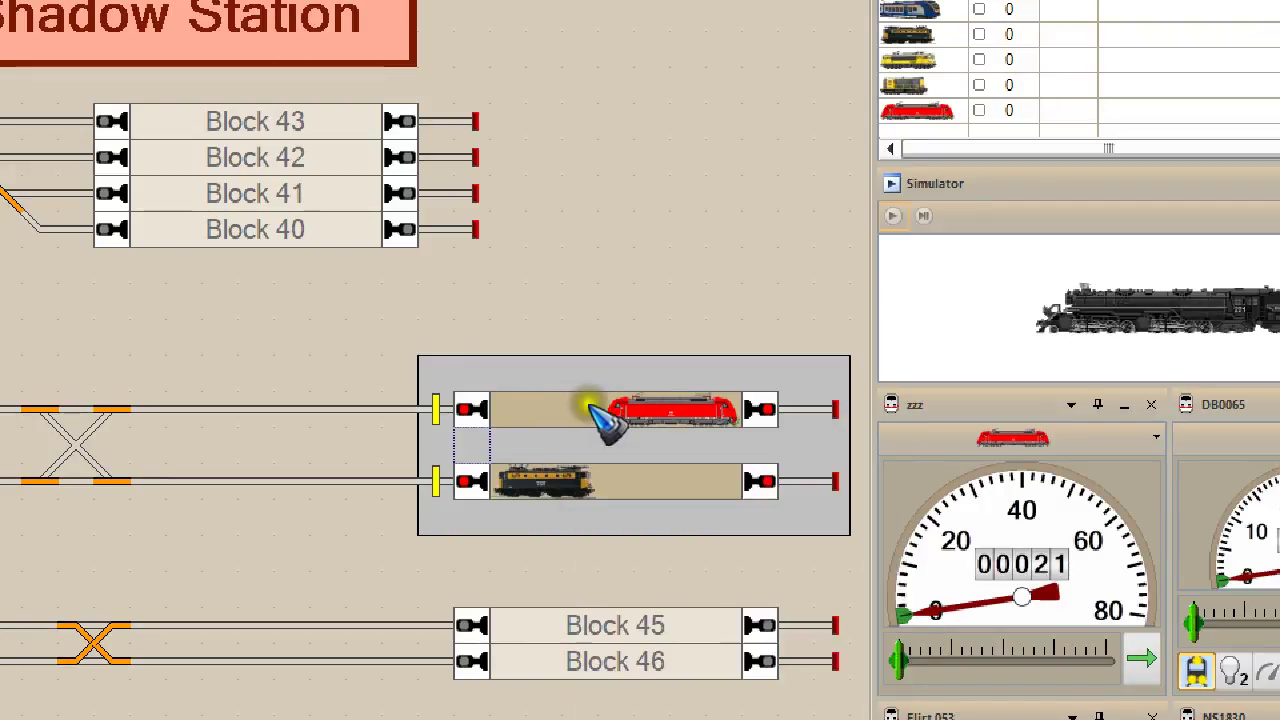
{"action": "mouse_move", "coordinate": [600, 415]}
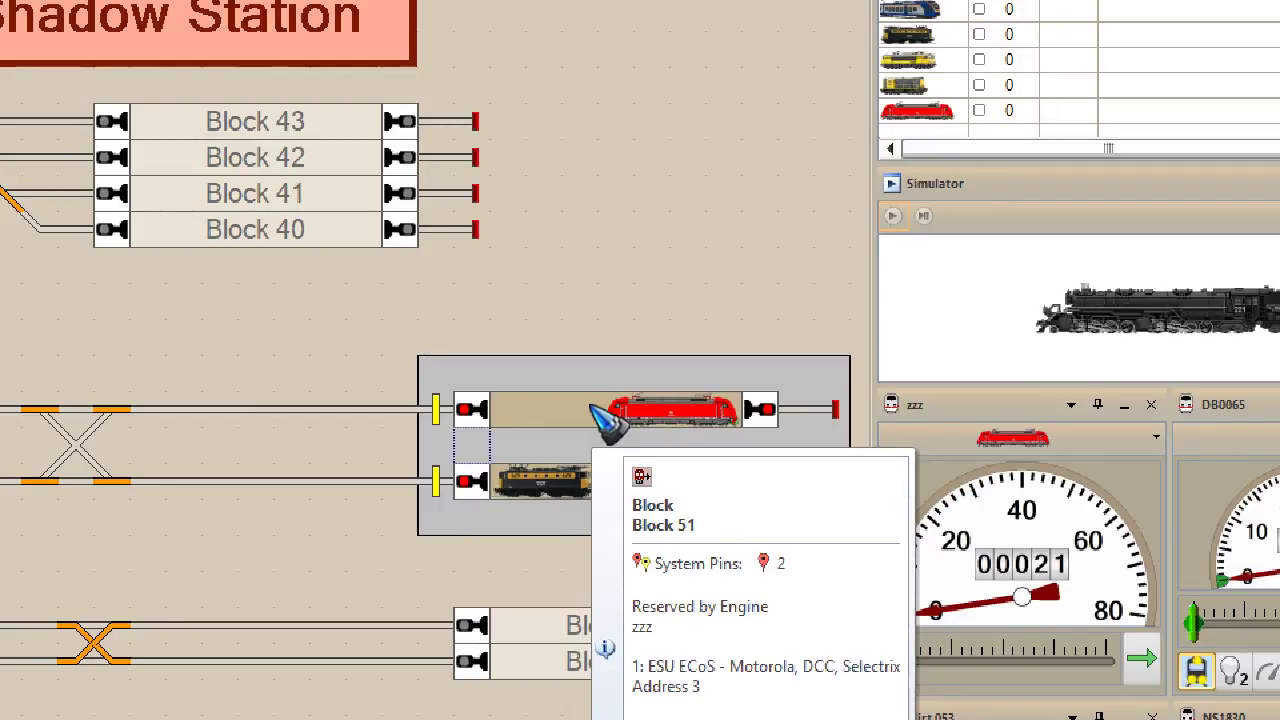
{"action": "left_click_drag", "start_coordinate": [600, 414], "coordinate": [560, 272]}
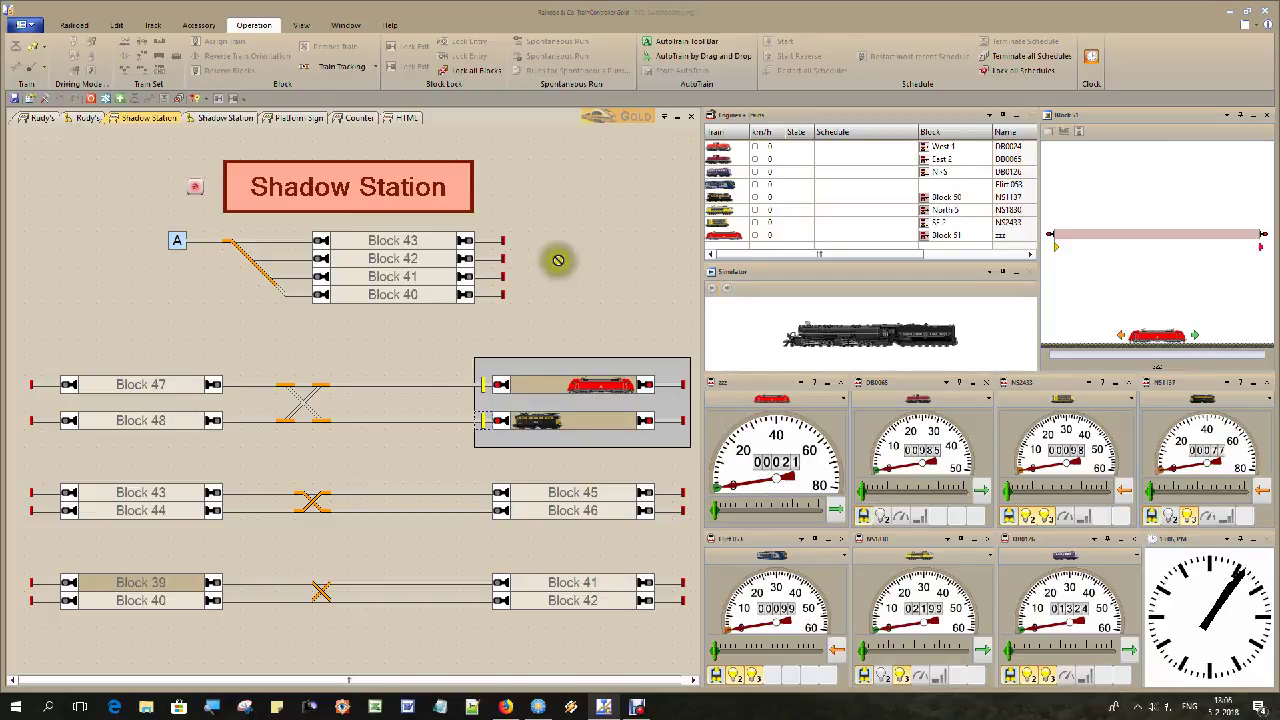
Step: Place crossing gates: two on the upper Block 51 track, one on the lower Block 50 track
{"action": "left_click_drag", "start_coordinate": [558, 260], "coordinate": [197, 78]}
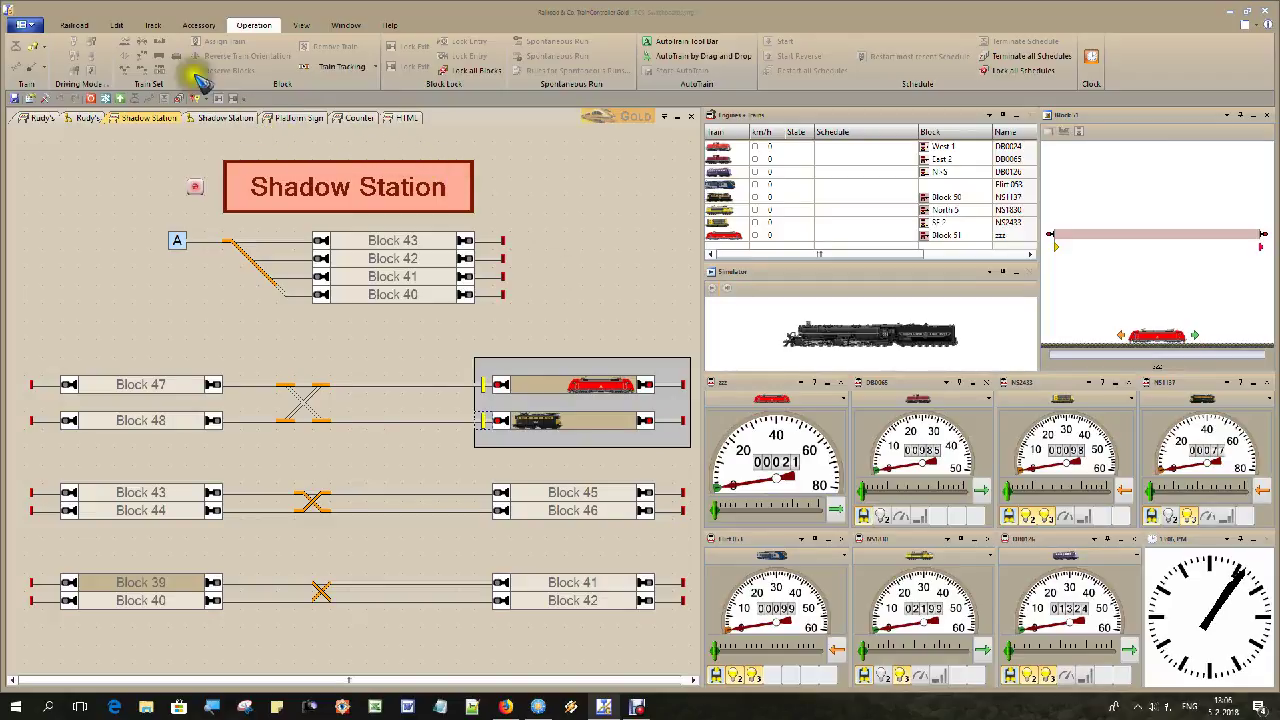
{"action": "left_click", "coordinate": [197, 27]}
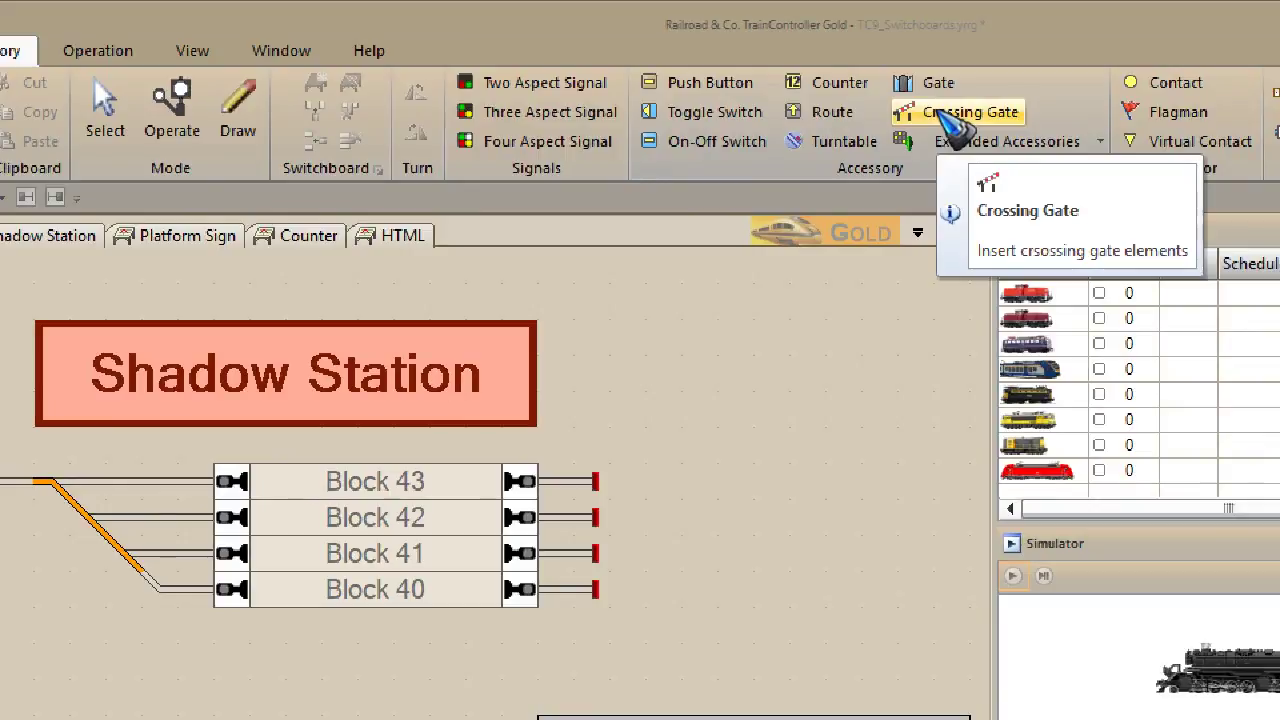
{"action": "left_click", "coordinate": [942, 110]}
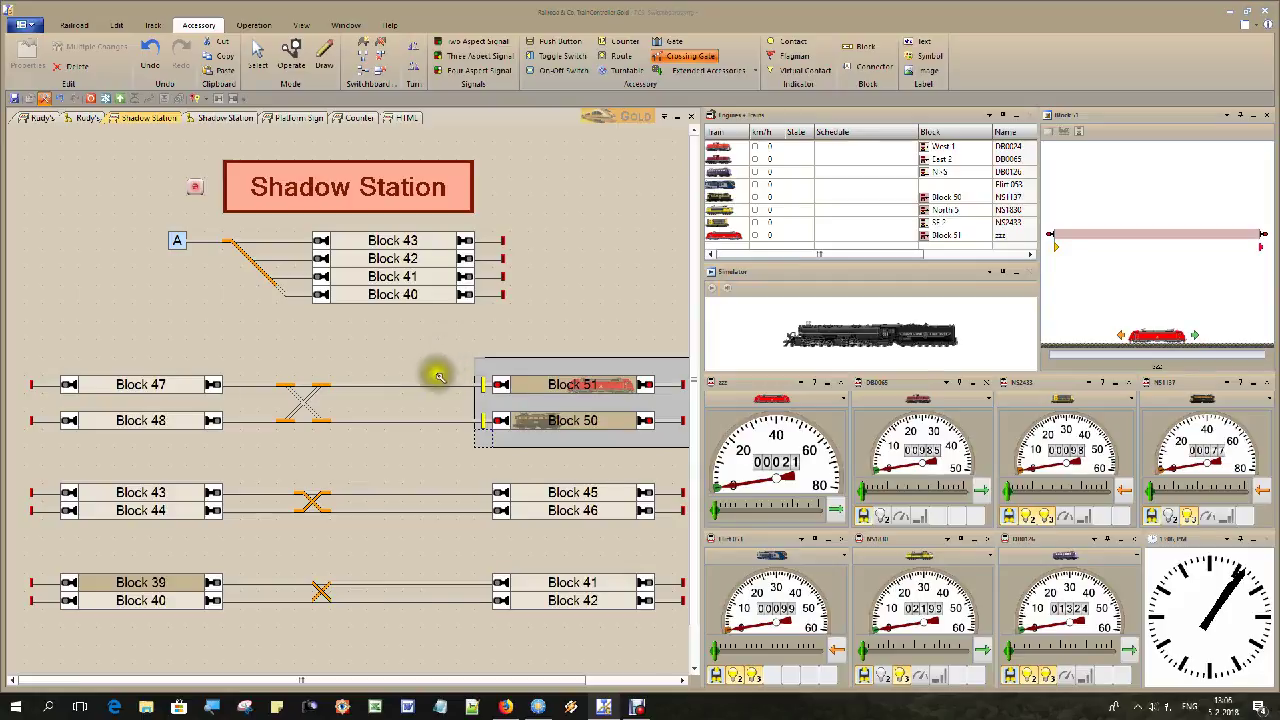
{"action": "left_click", "coordinate": [434, 383]}
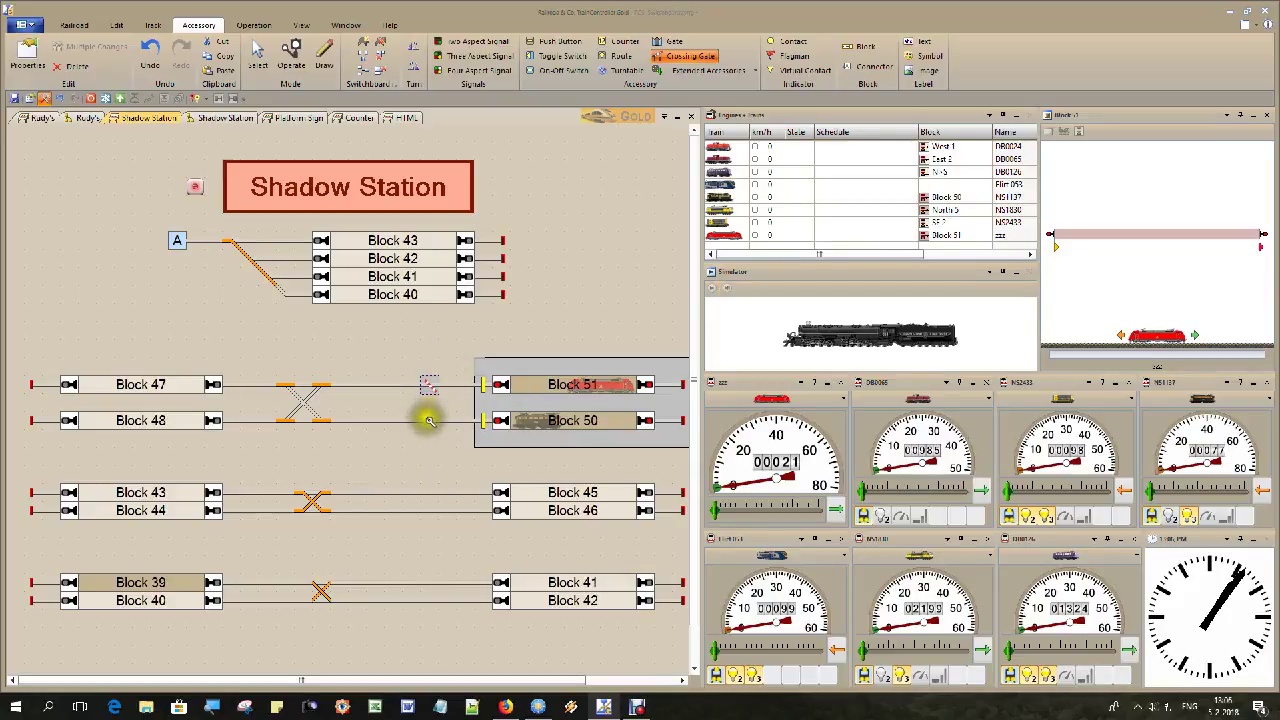
{"action": "left_click", "coordinate": [429, 421]}
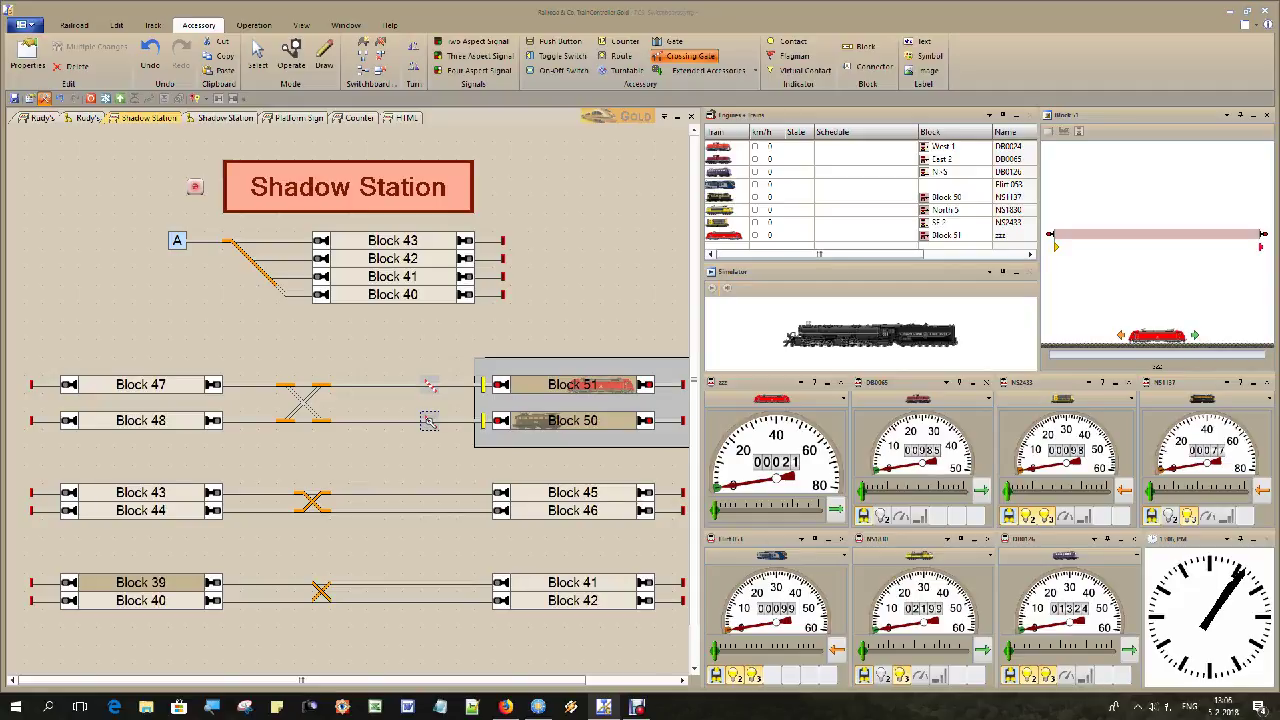
{"action": "left_click", "coordinate": [373, 385]}
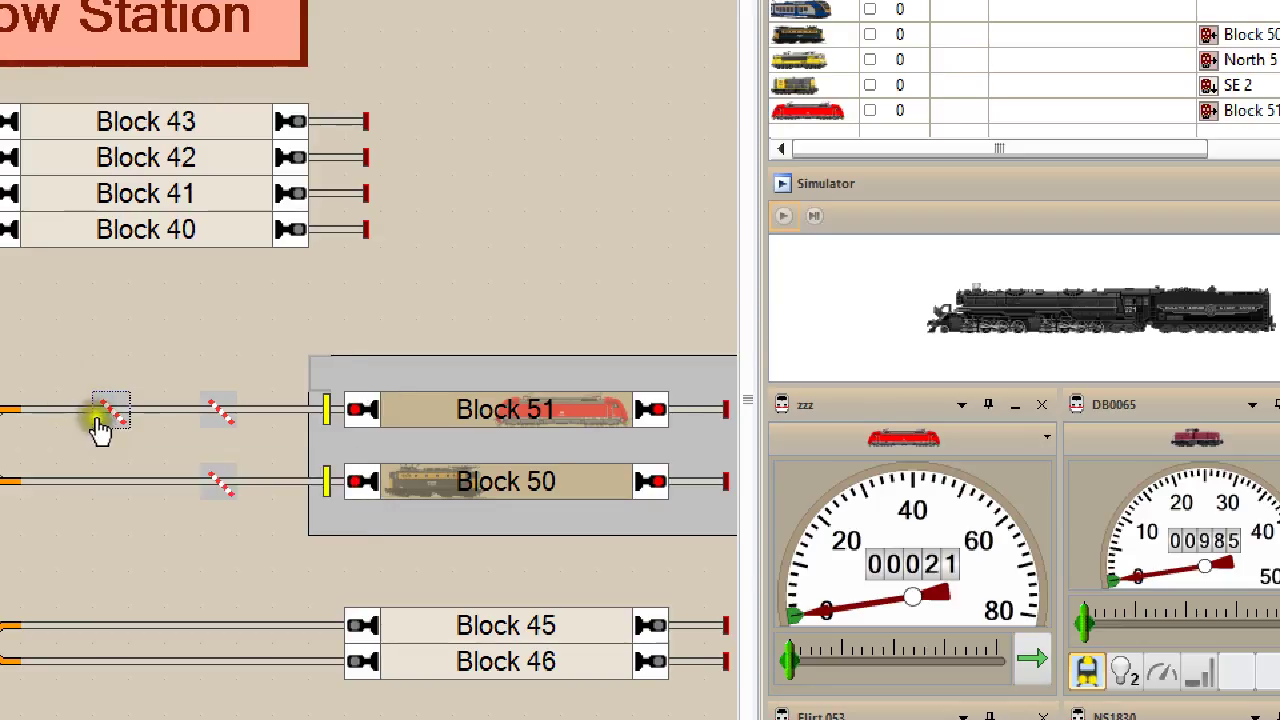
Step: Stretch the leftmost crossing gate down across both tracks and confirm its properties
{"action": "left_click_drag", "start_coordinate": [105, 430], "coordinate": [97, 478]}
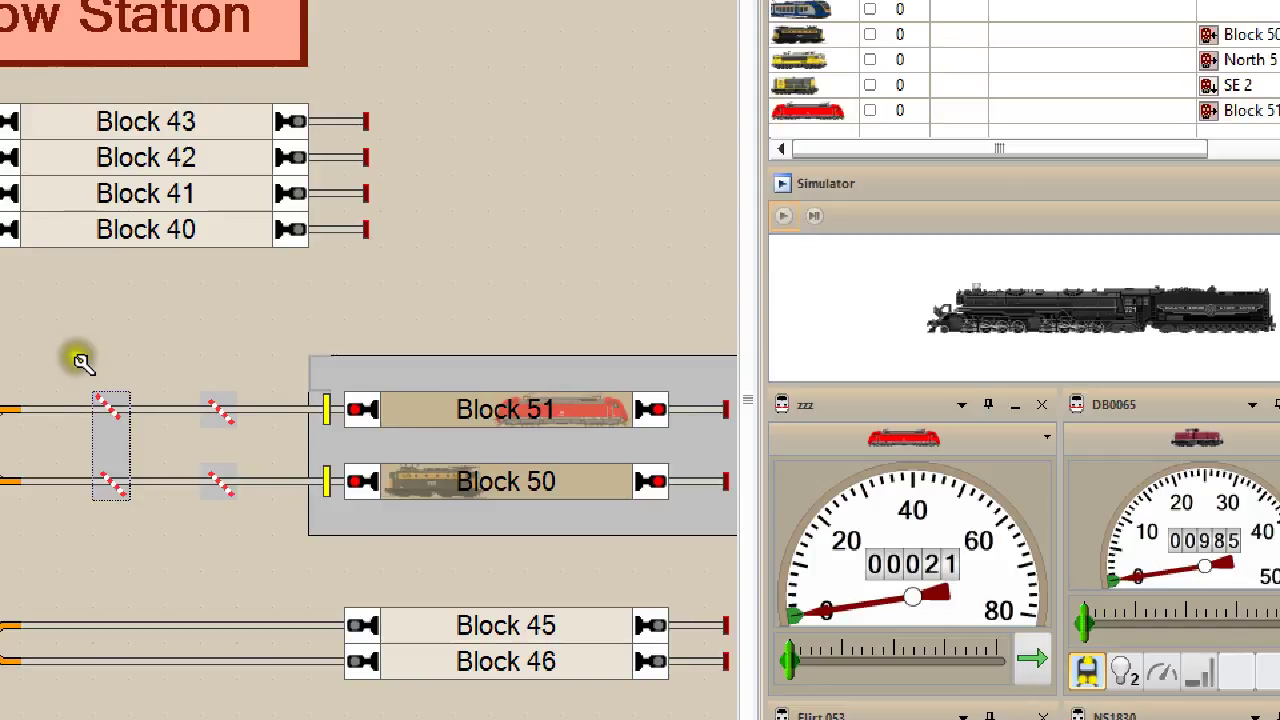
{"action": "double_click", "coordinate": [108, 410]}
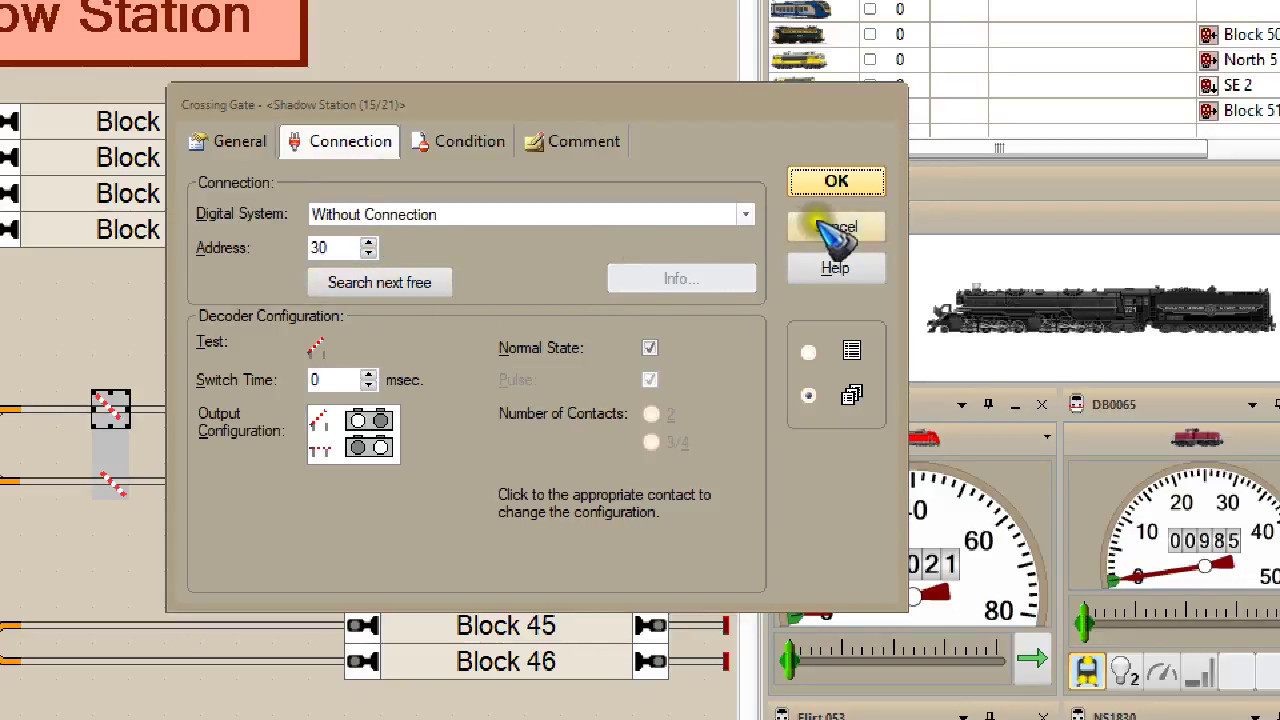
{"action": "left_click", "coordinate": [836, 182]}
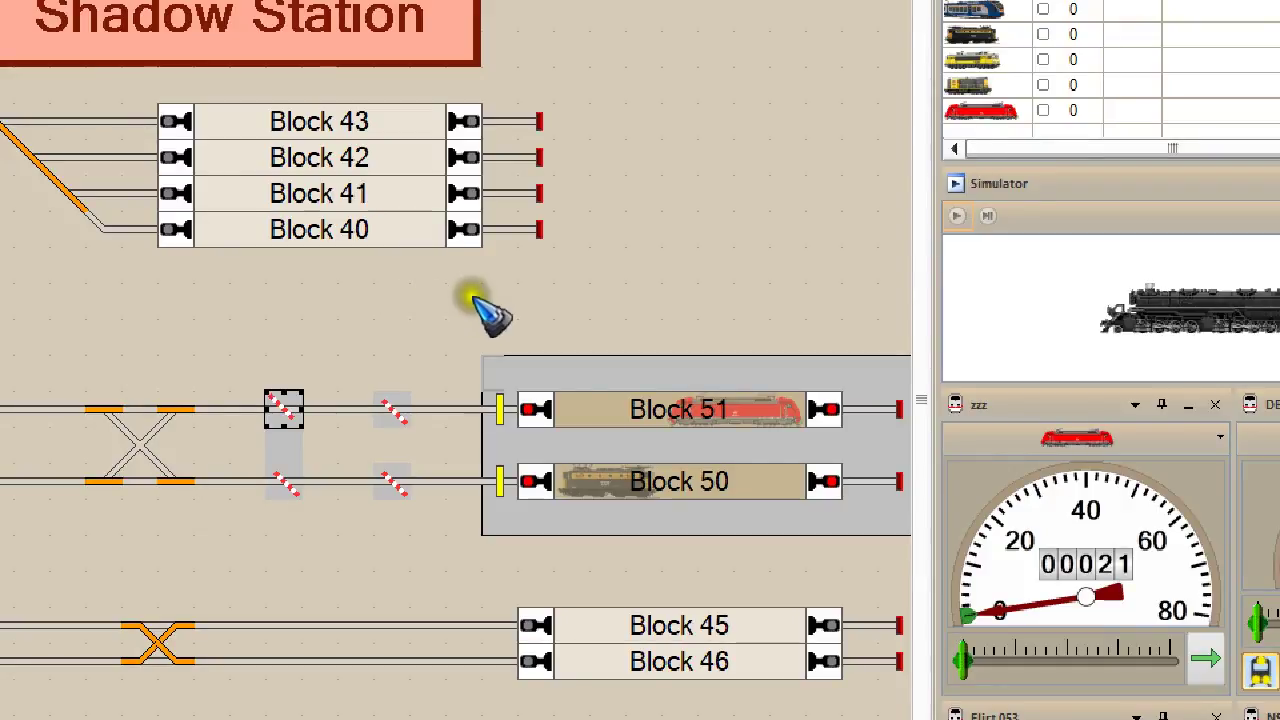
{"action": "left_click", "coordinate": [440, 302]}
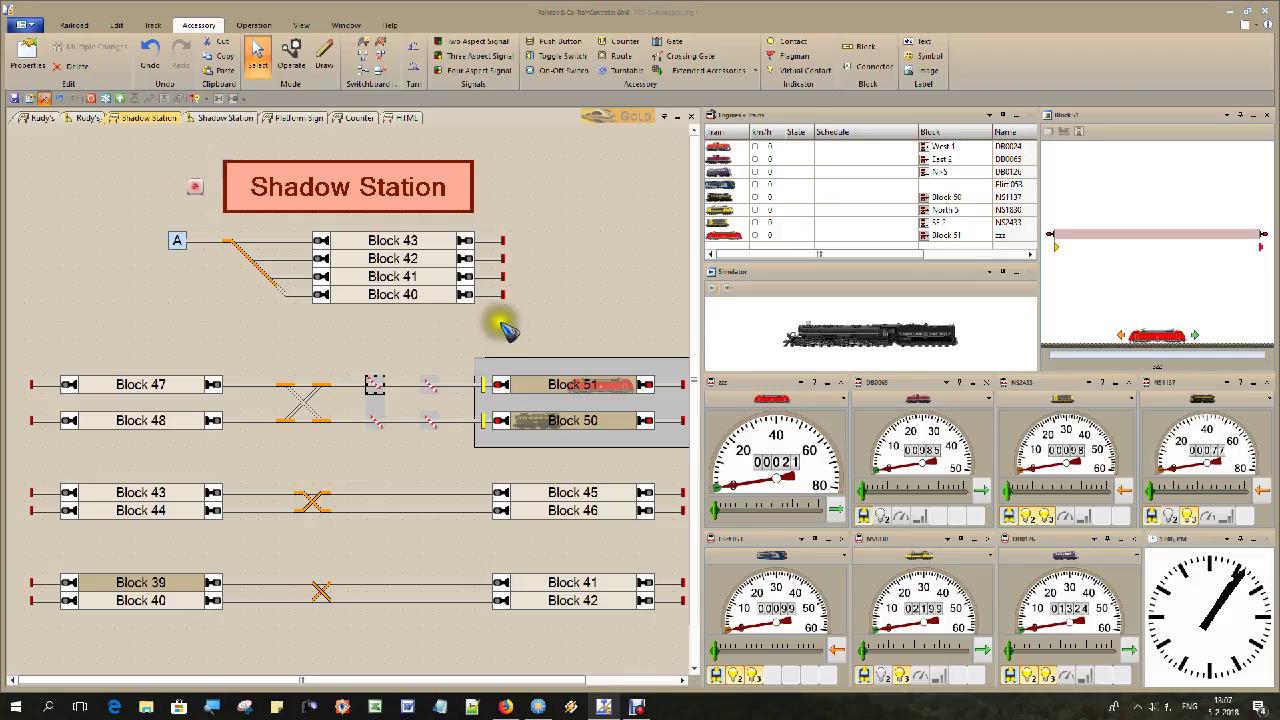
Step: Send the yellow locomotive by AutoTrain from Block 50 to Block 48 and start the Simulator
{"action": "left_click", "coordinate": [45, 100]}
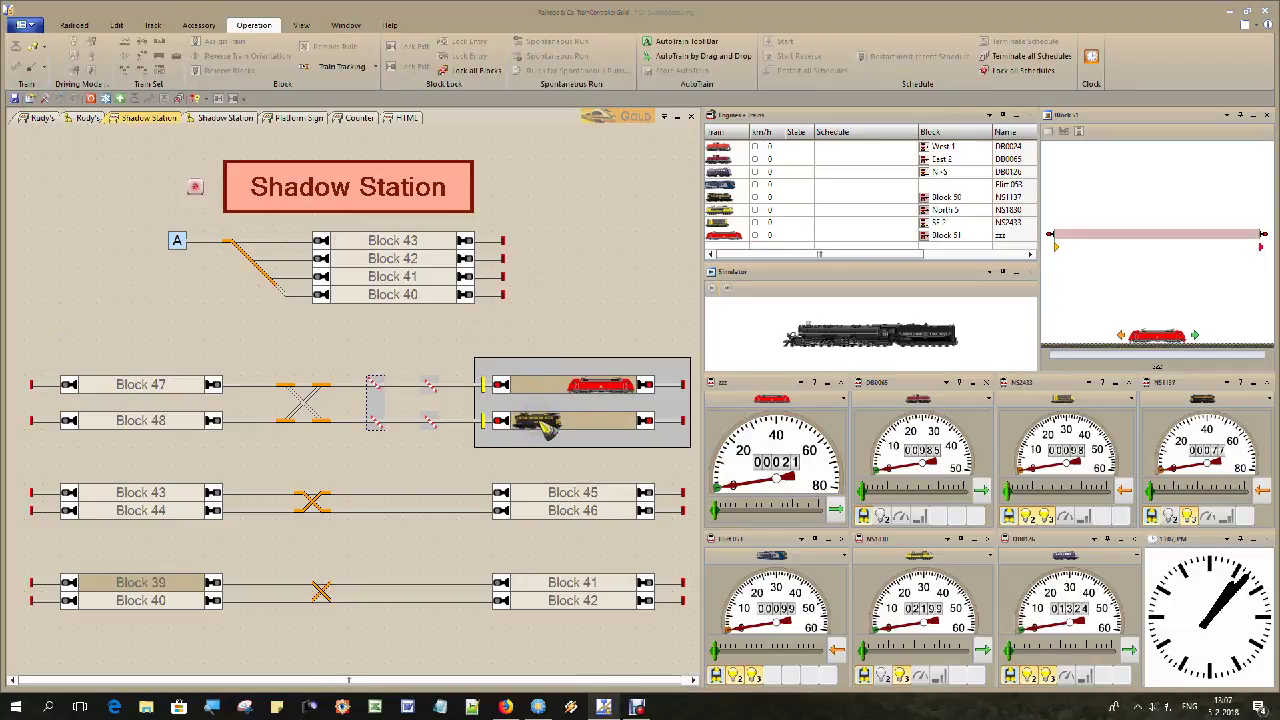
{"action": "mouse_move", "coordinate": [546, 425]}
{"action": "mouse_move", "coordinate": [548, 428]}
{"action": "left_mouse_down"}
{"action": "mouse_move", "coordinate": [604, 119]}
{"action": "mouse_move", "coordinate": [520, 390]}
{"action": "left_mouse_up"}
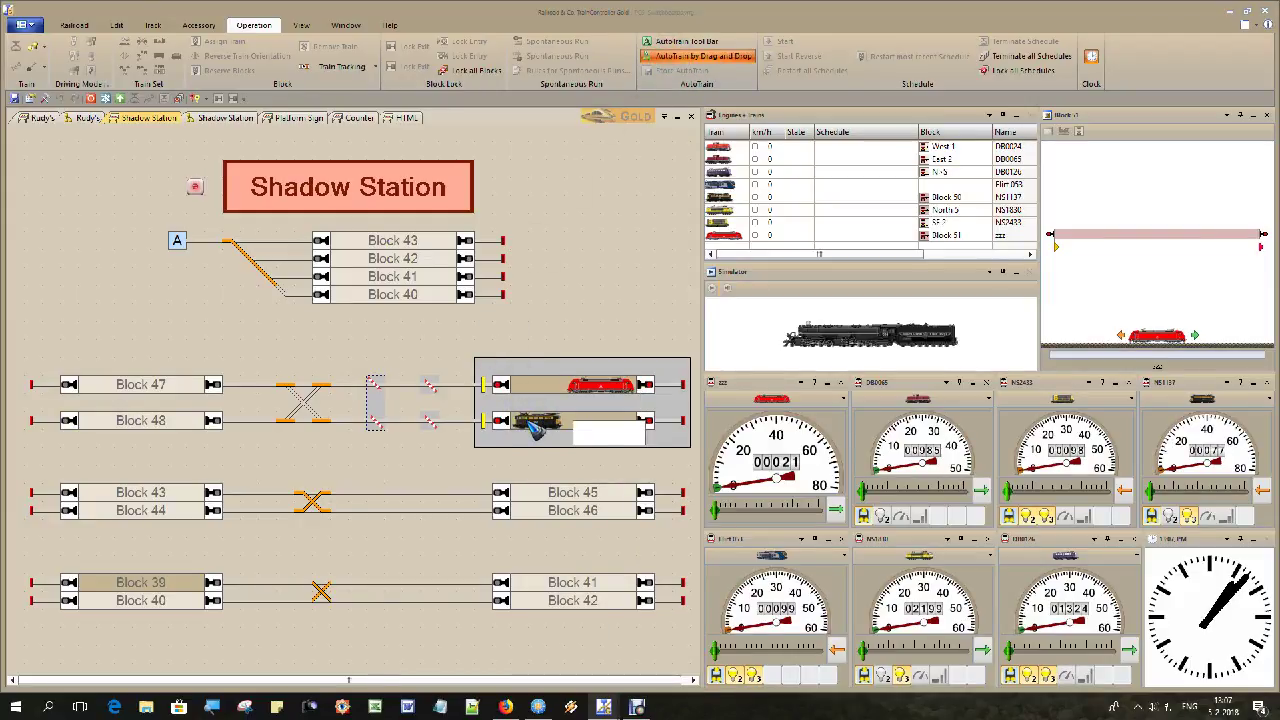
{"action": "left_click_drag", "start_coordinate": [533, 427], "coordinate": [580, 433]}
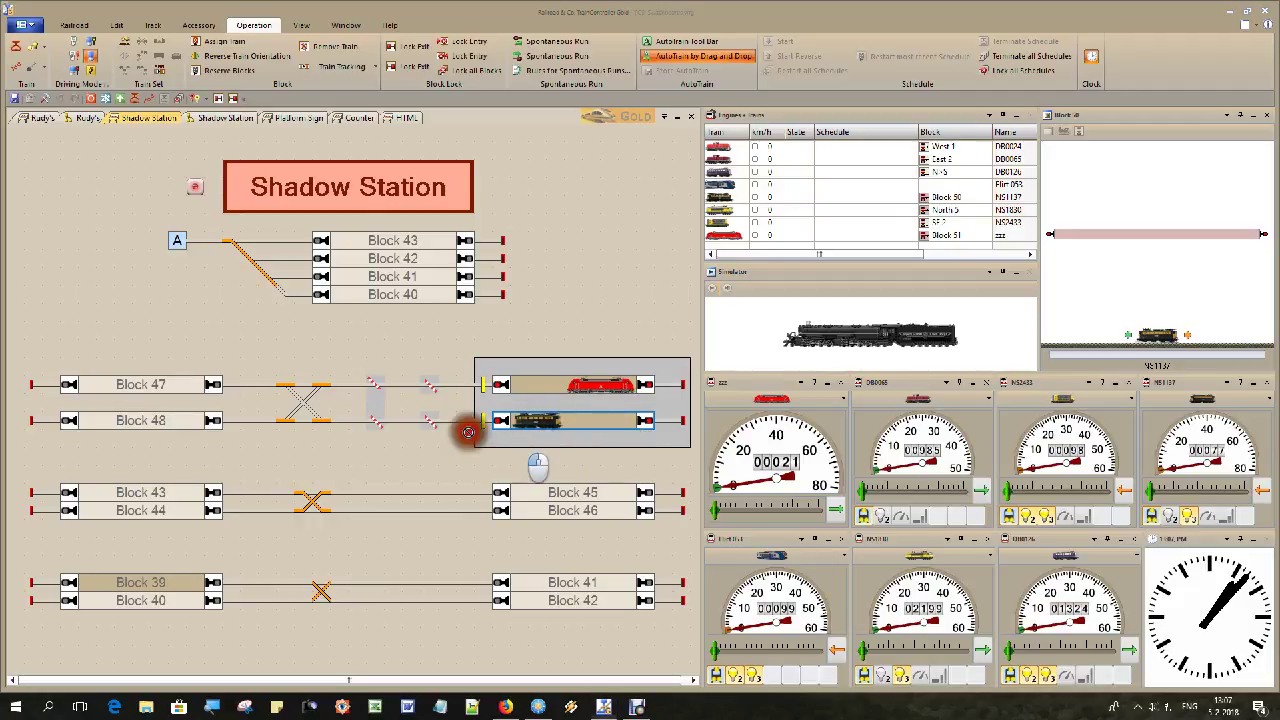
{"action": "left_click_drag", "start_coordinate": [586, 437], "coordinate": [157, 438]}
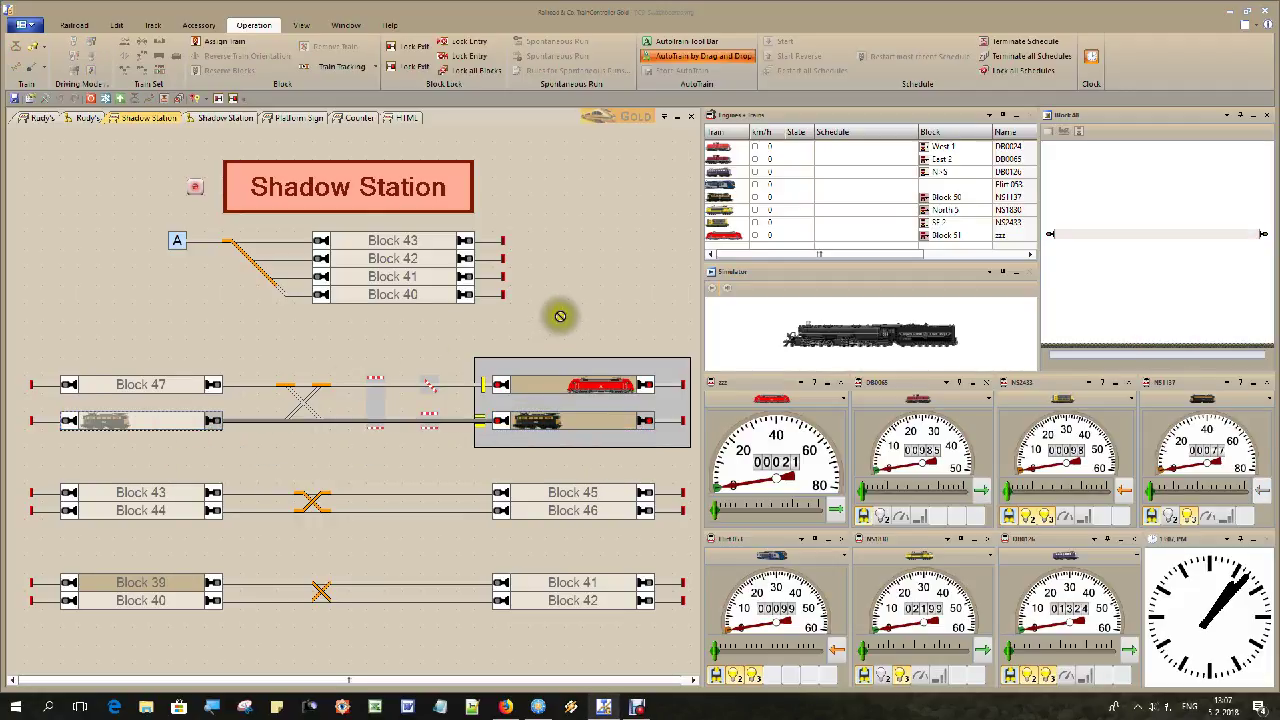
{"action": "left_click", "coordinate": [716, 295]}
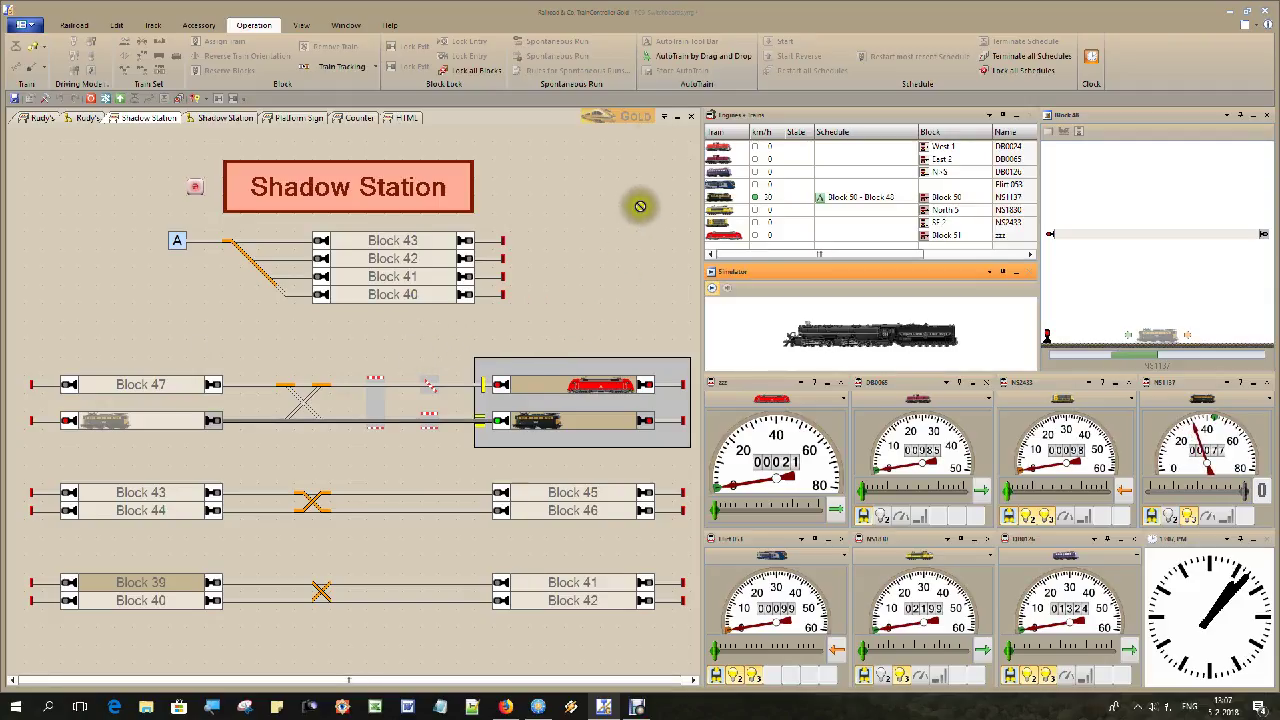
Step: Start a second AutoTrain run sending the red locomotive from Block 51 to Block 47
{"action": "left_click", "coordinate": [678, 56]}
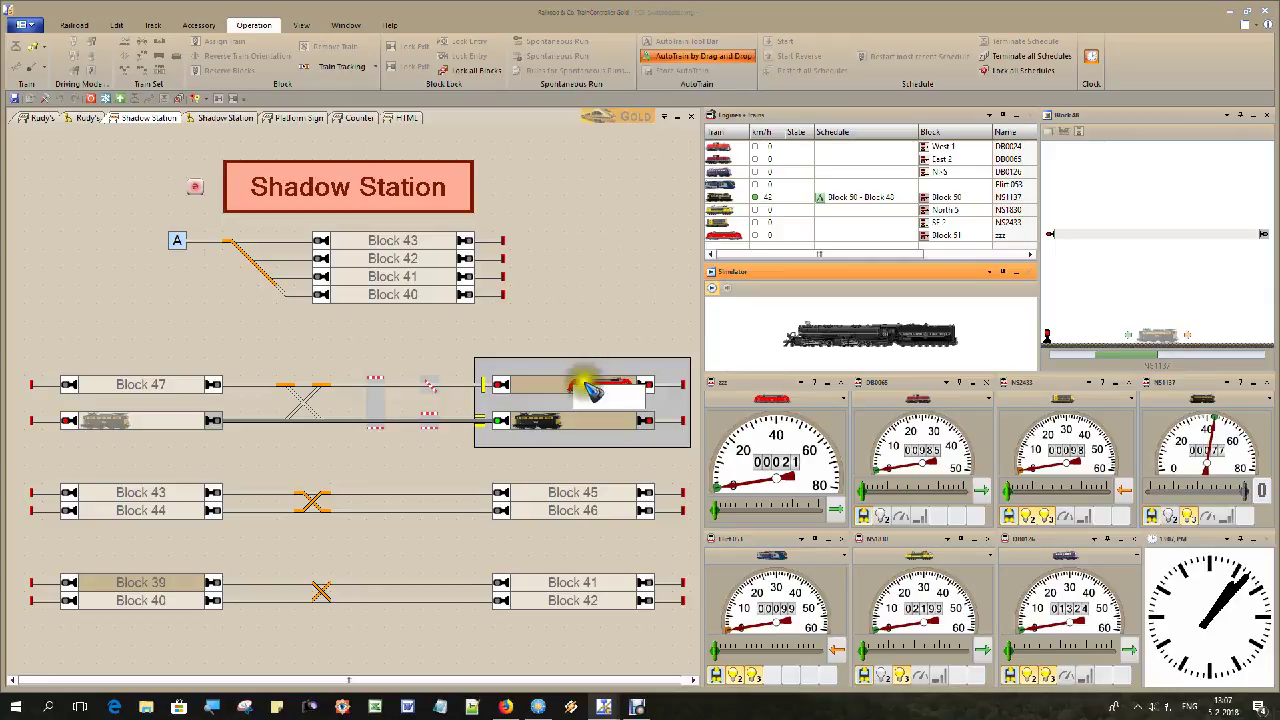
{"action": "left_click_drag", "start_coordinate": [586, 388], "coordinate": [580, 396]}
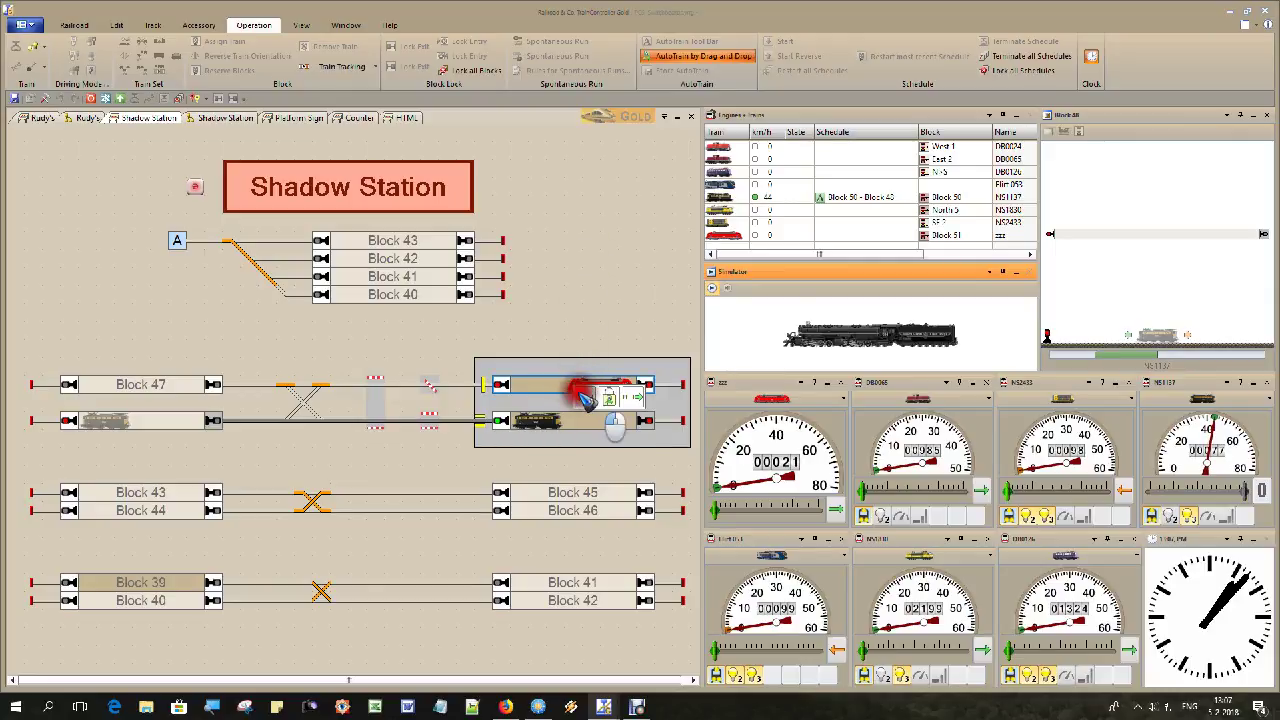
{"action": "left_click_drag", "start_coordinate": [584, 396], "coordinate": [188, 389]}
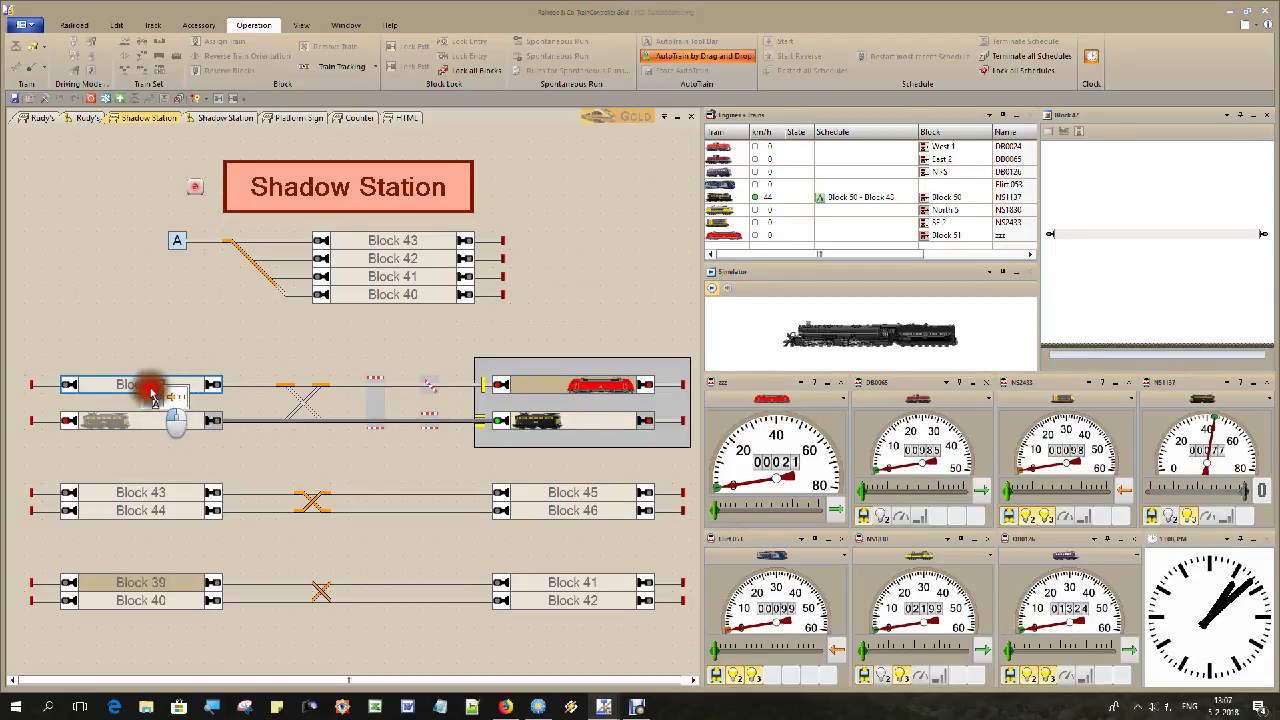
{"action": "left_click_drag", "start_coordinate": [188, 389], "coordinate": [155, 402]}
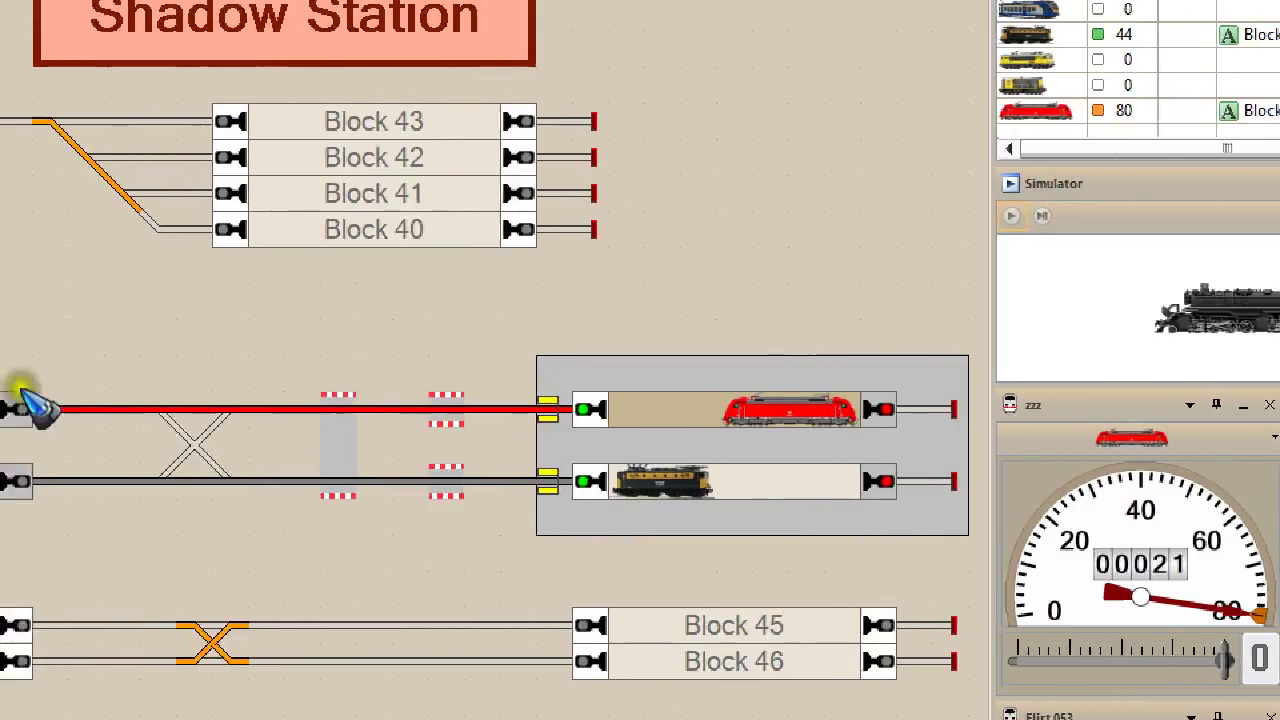
{"action": "left_click_drag", "start_coordinate": [24, 392], "coordinate": [305, 352]}
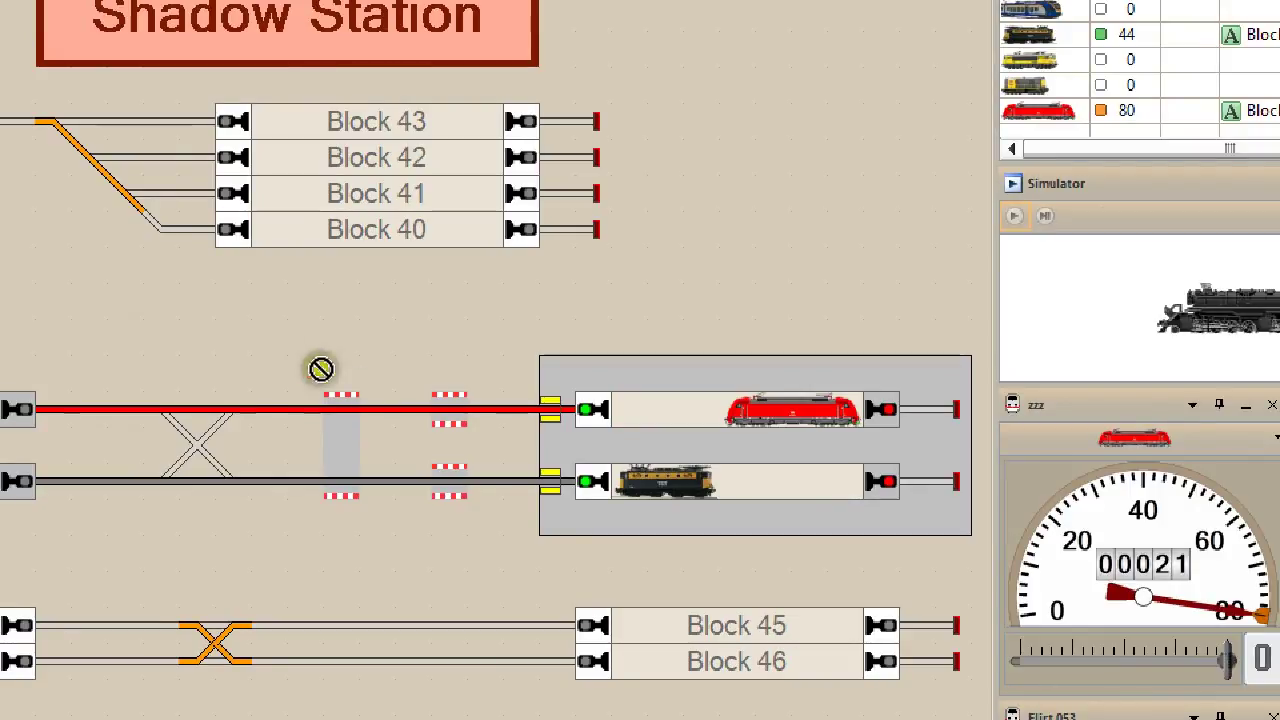
Step: Watch both trains leave the shed while the crossing gates reopen
{"action": "mouse_move", "coordinate": [320, 369]}
{"action": "left_mouse_down"}
{"action": "mouse_move", "coordinate": [246, 509]}
{"action": "mouse_move", "coordinate": [202, 513]}
{"action": "left_mouse_up"}
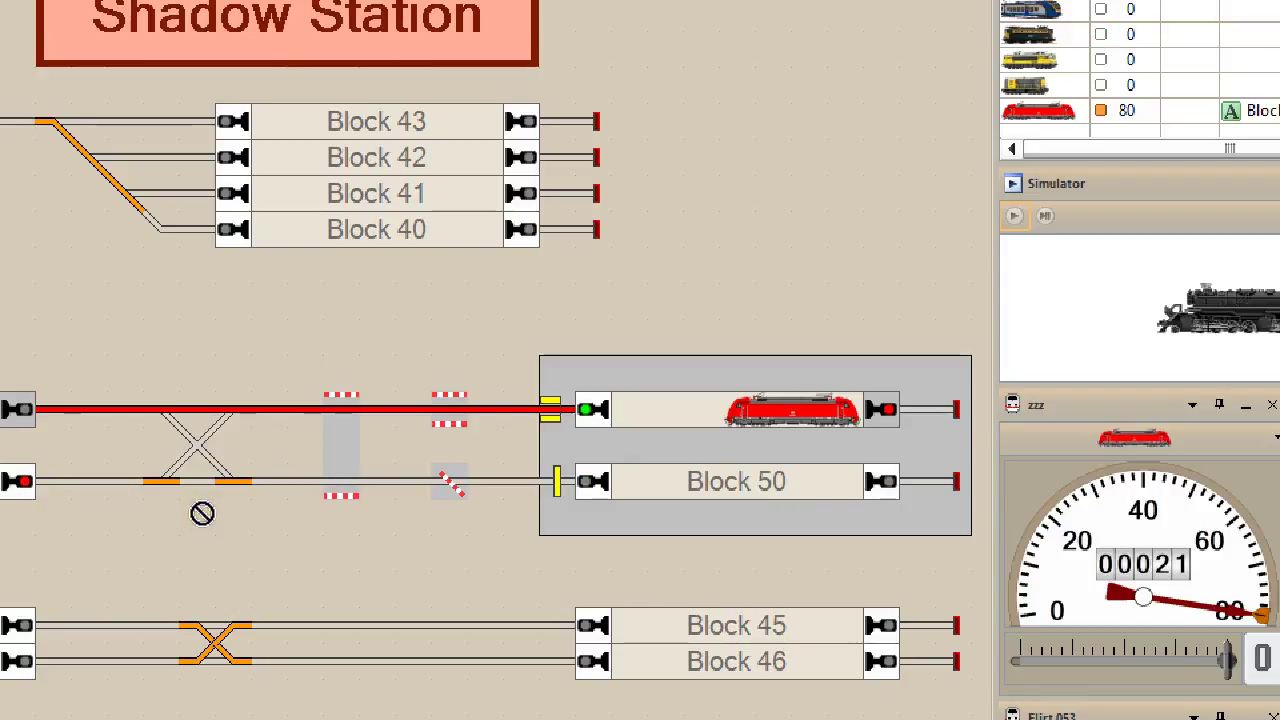
{"action": "left_click_drag", "start_coordinate": [202, 513], "coordinate": [262, 453]}
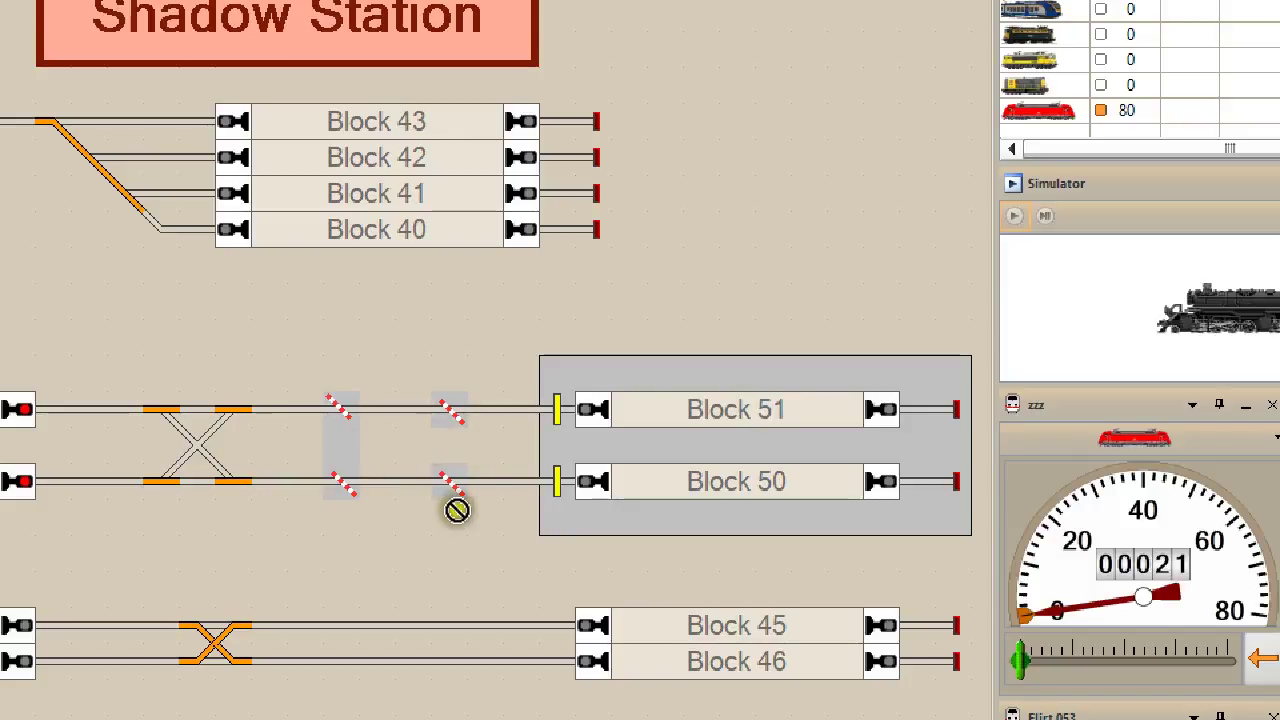
{"action": "mouse_move", "coordinate": [262, 453]}
{"action": "left_mouse_down"}
{"action": "mouse_move", "coordinate": [490, 409]}
{"action": "mouse_move", "coordinate": [266, 380]}
{"action": "mouse_move", "coordinate": [269, 358]}
{"action": "left_mouse_up"}
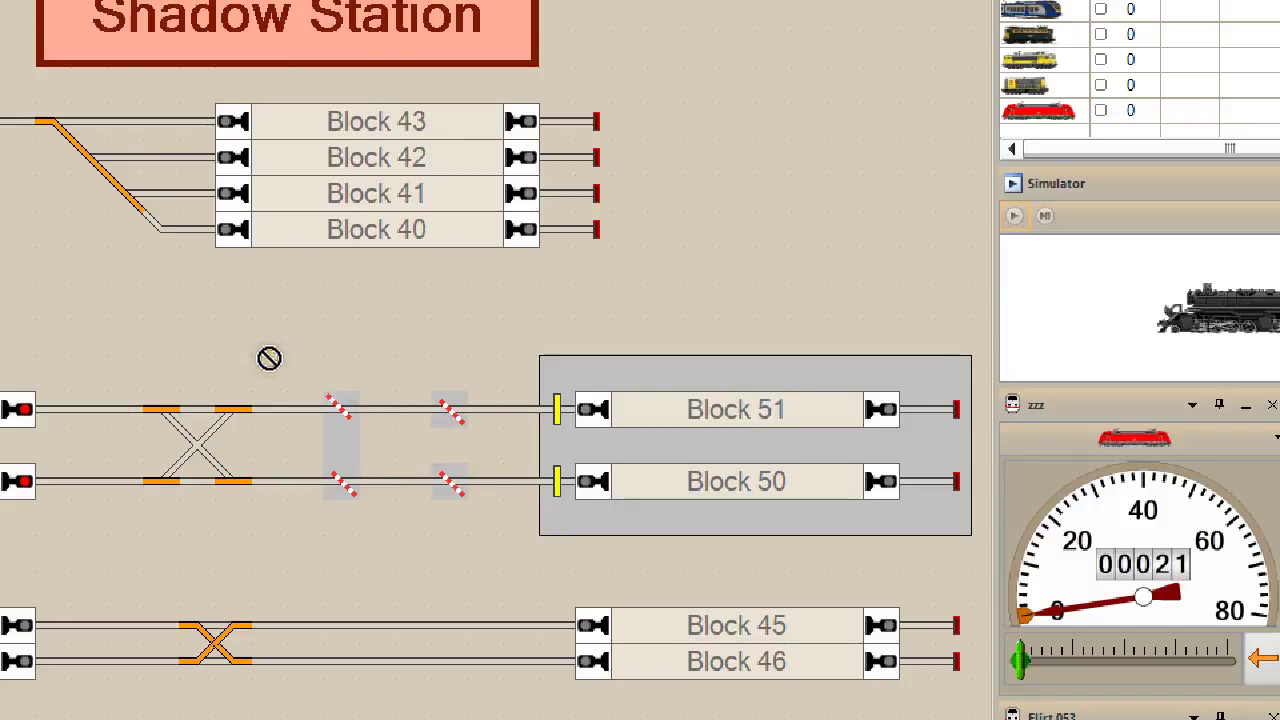